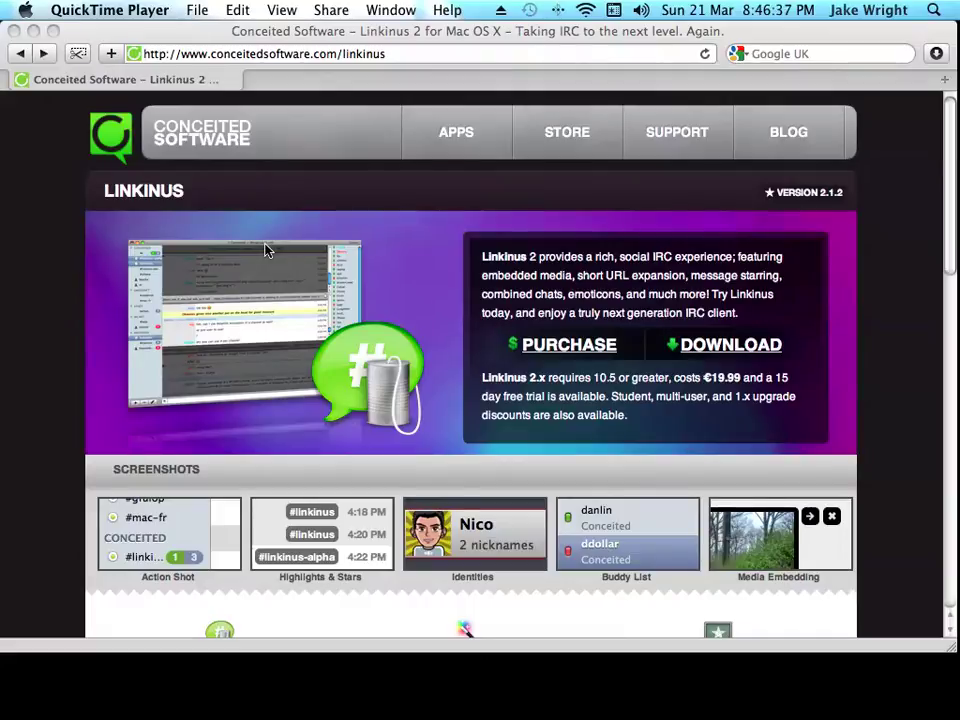
Step: Look through the Linkinus 2 product page, reading the feature descriptions from core improvements to the buddy list
scroll(203, 236, "down", 10)
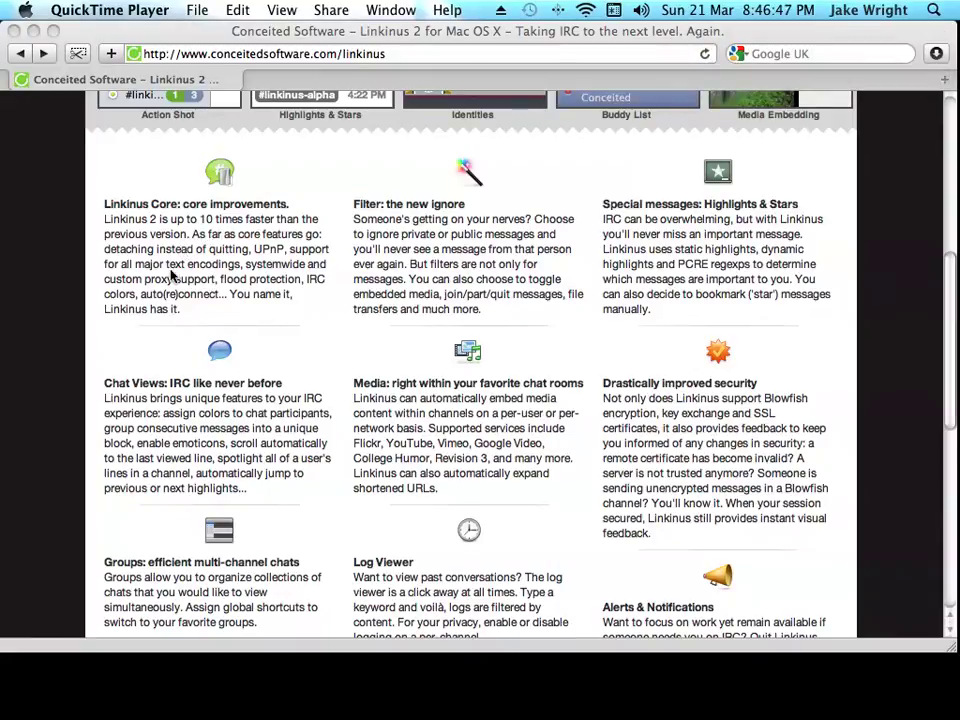
scroll(143, 309, "up", 5)
scroll(143, 309, "up", 3)
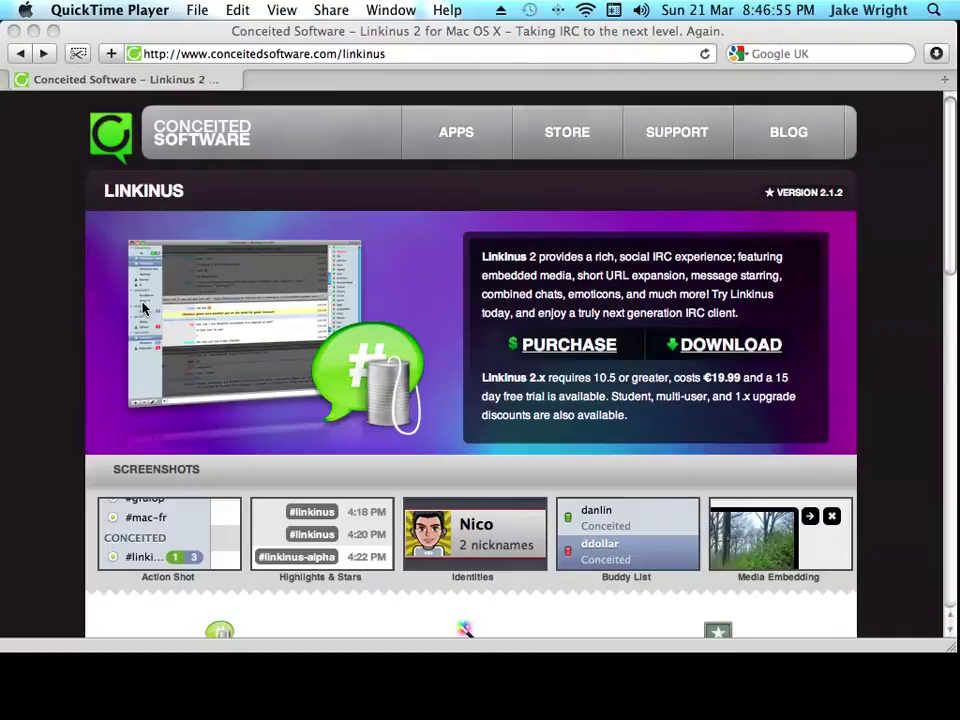
scroll(143, 309, "down", 6)
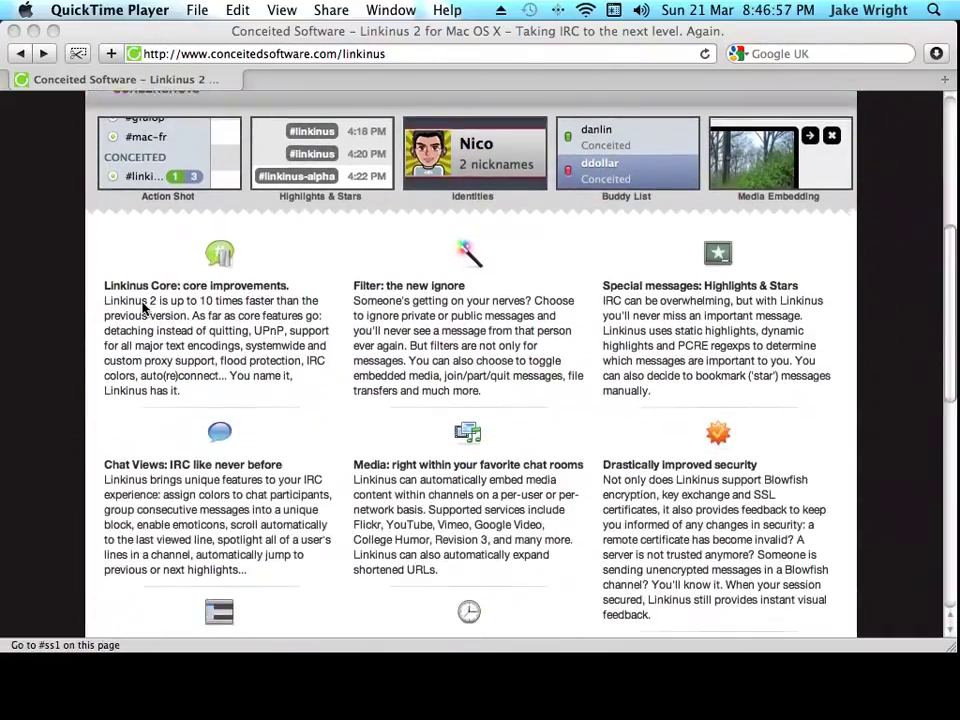
scroll(143, 309, "down", 2)
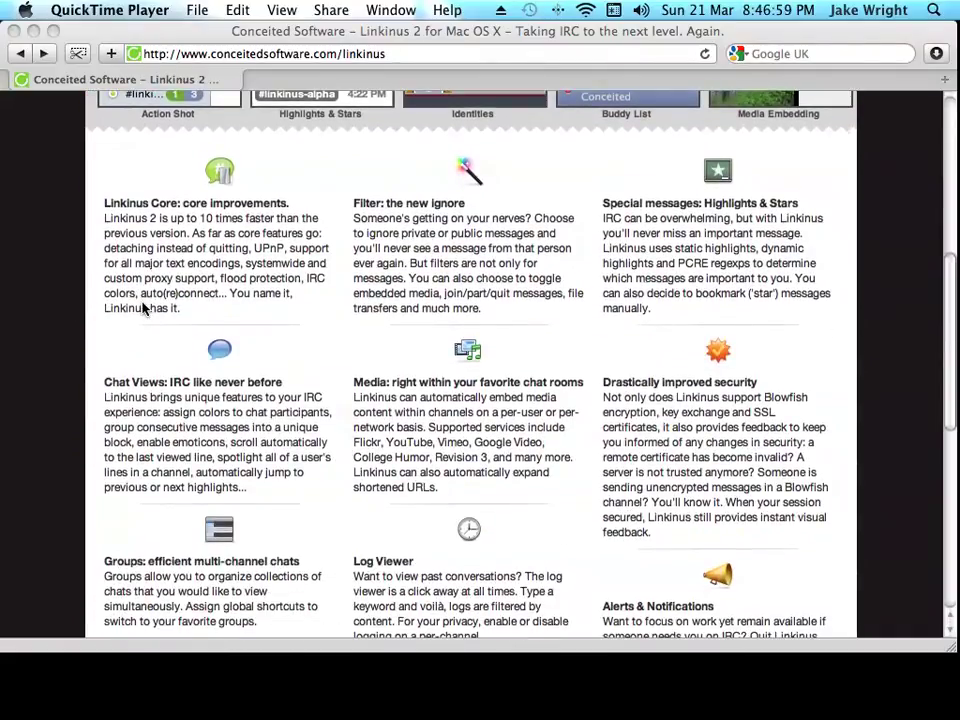
scroll(143, 309, "down", 2)
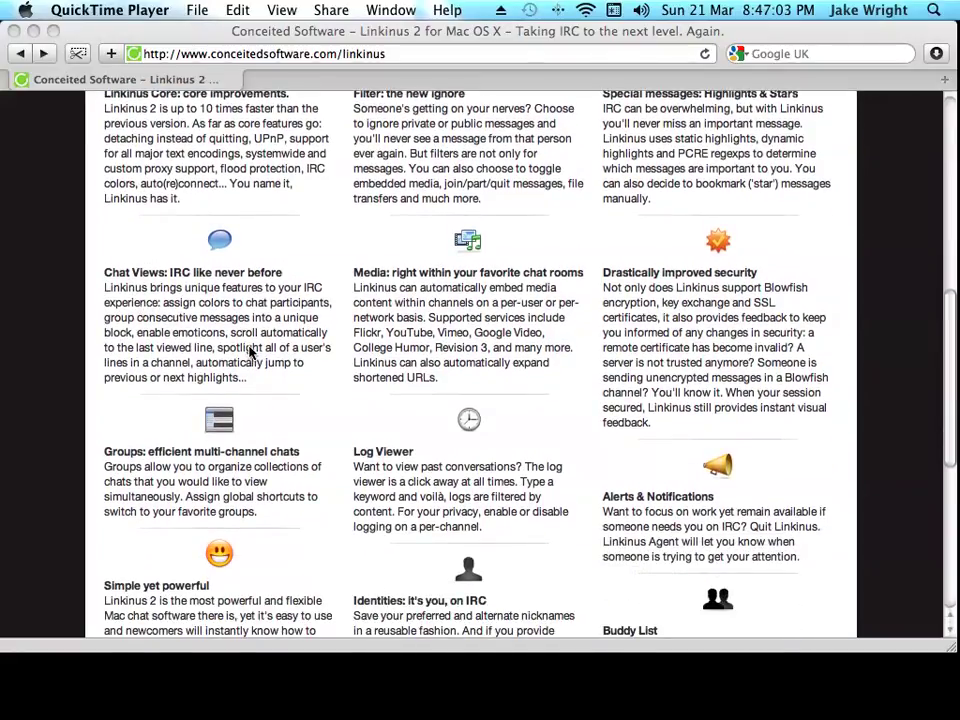
scroll(337, 388, "down", 4)
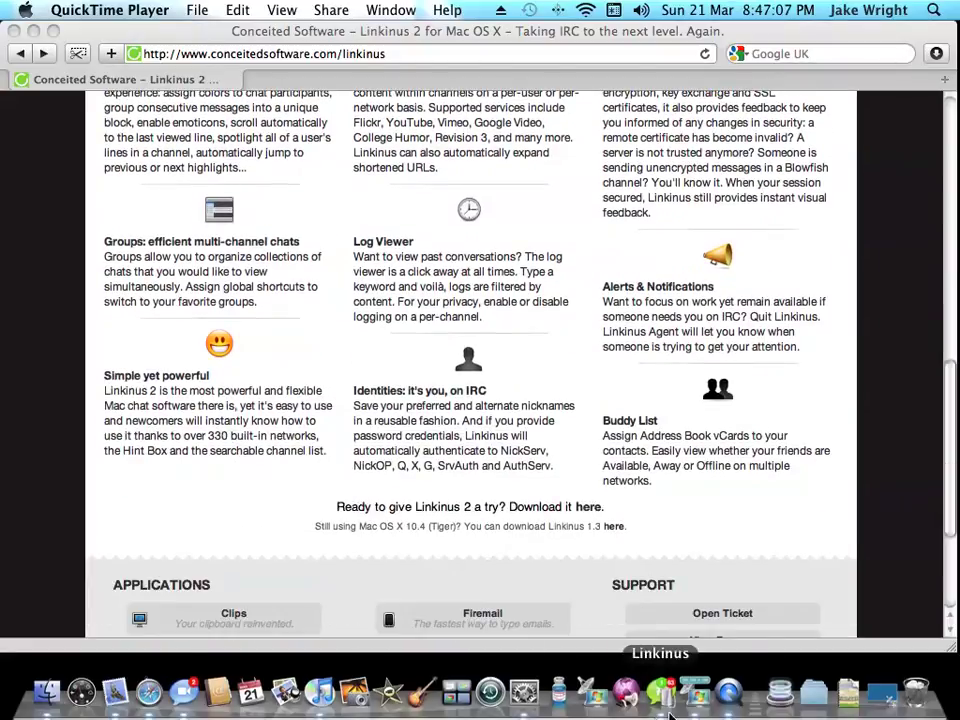
Step: Switch to Linkinus and move the #martyni channel directly below #jake in the GeekShed (ZNC) group
left_click(664, 700)
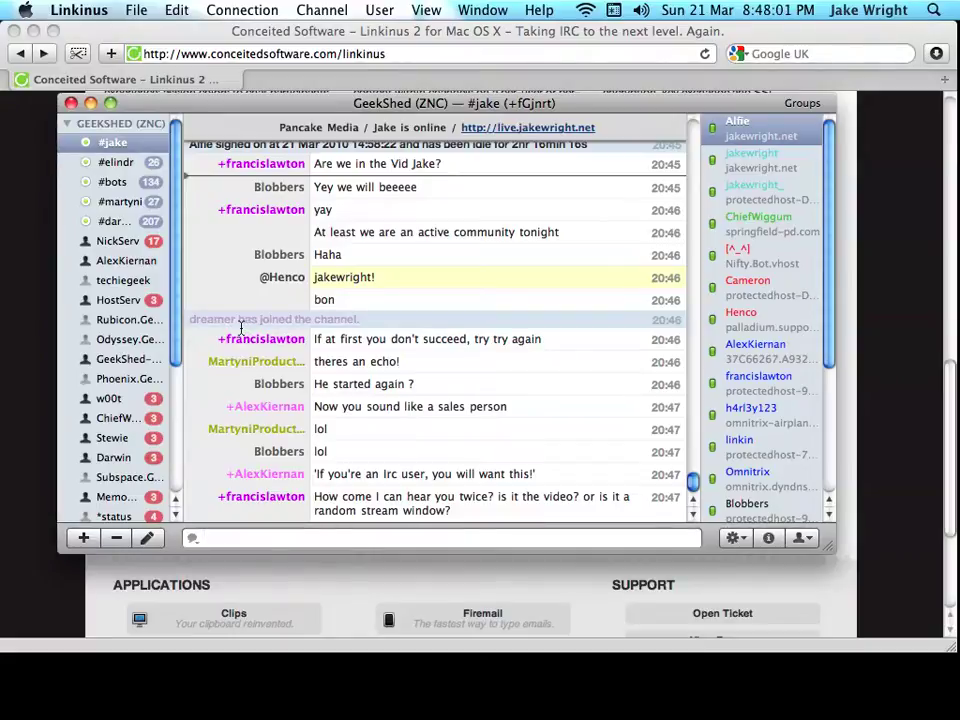
scroll(140, 234, "down", 8)
scroll(140, 234, "down", 3)
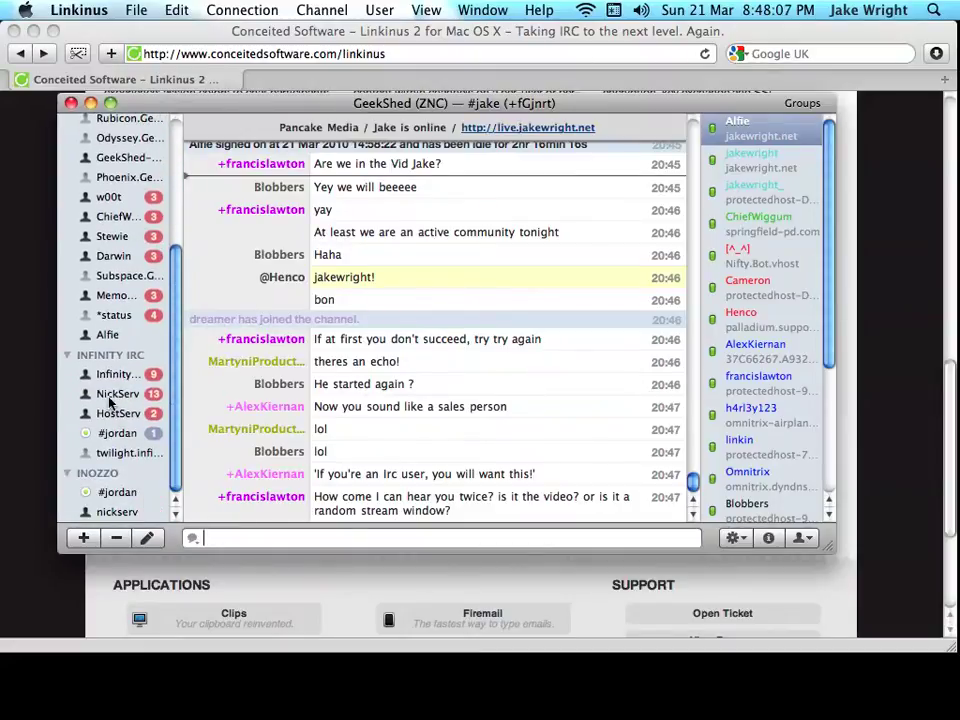
scroll(110, 398, "up", 4)
scroll(110, 401, "up", 6)
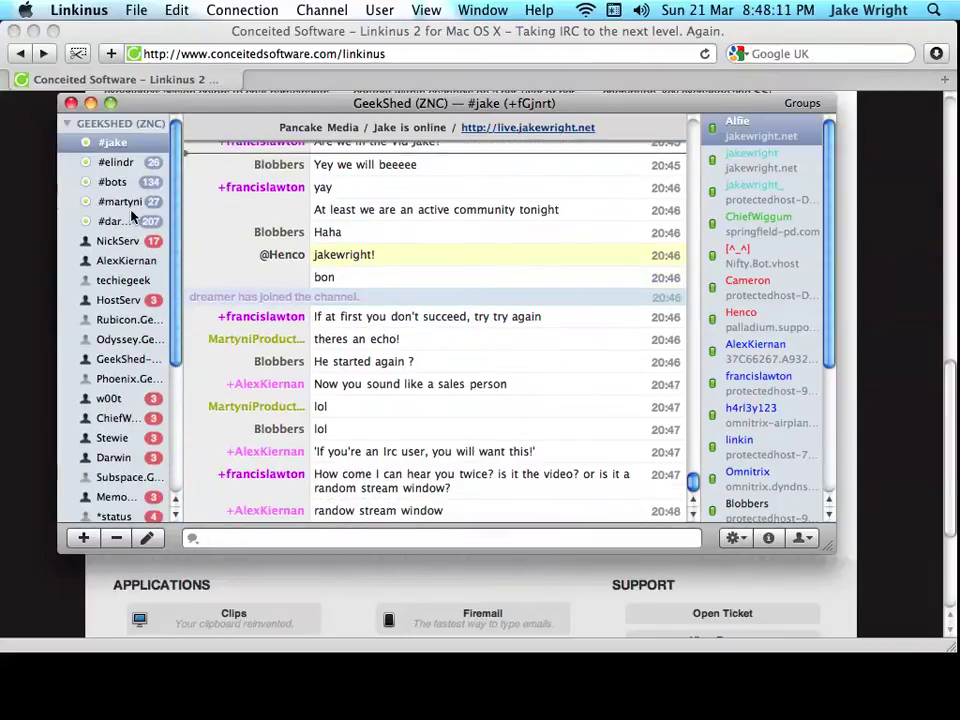
left_click_drag(126, 205, 130, 146)
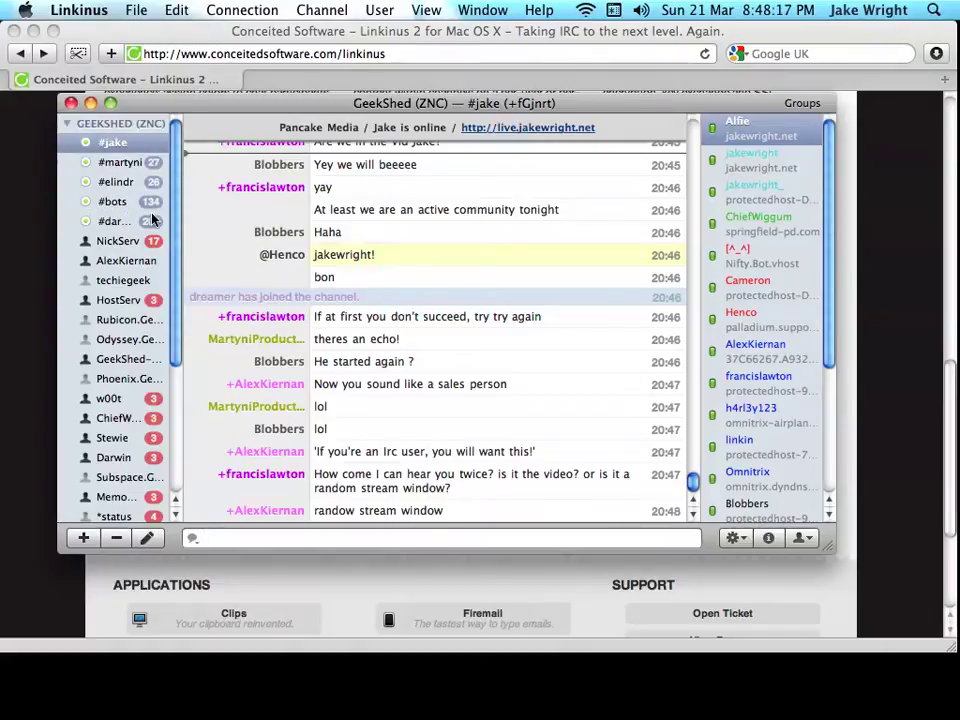
Step: Examine the channels and private conversations listed under each connected network
scroll(146, 221, "down", 1)
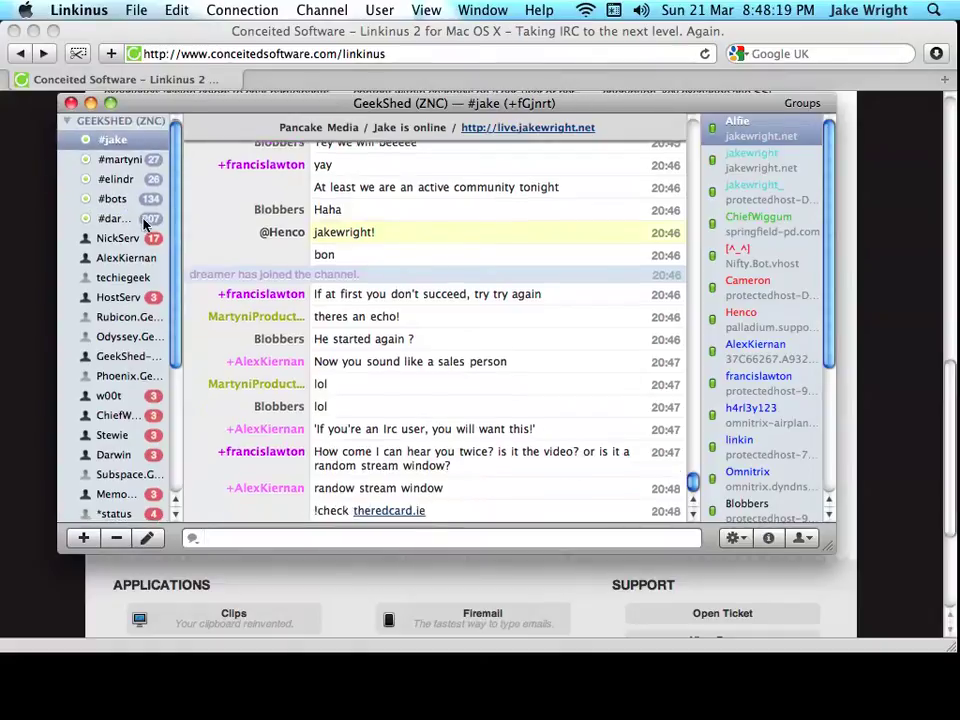
scroll(143, 224, "down", 4)
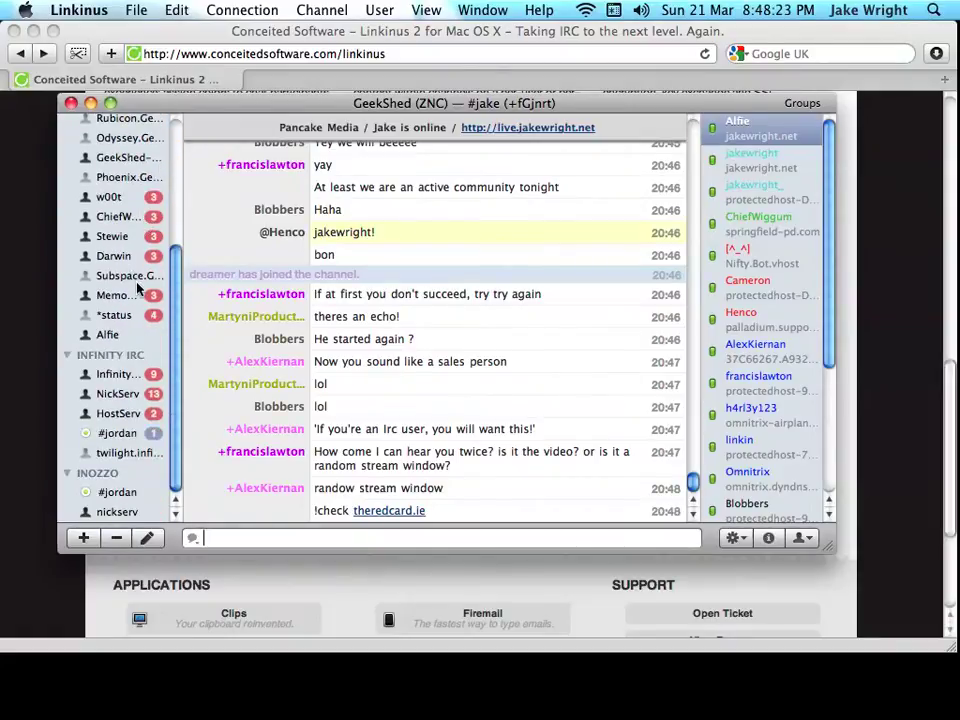
scroll(136, 368, "up", 5)
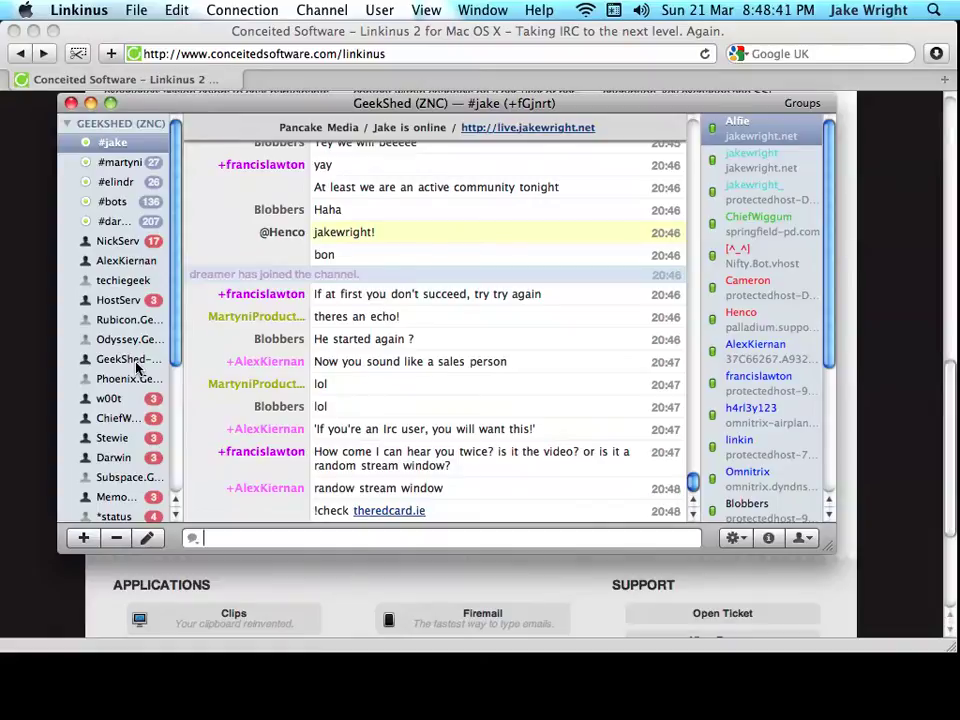
Step: Inspect the nickname, hostname and privilege details of several members in the #jake user list
mouse_move(766, 141)
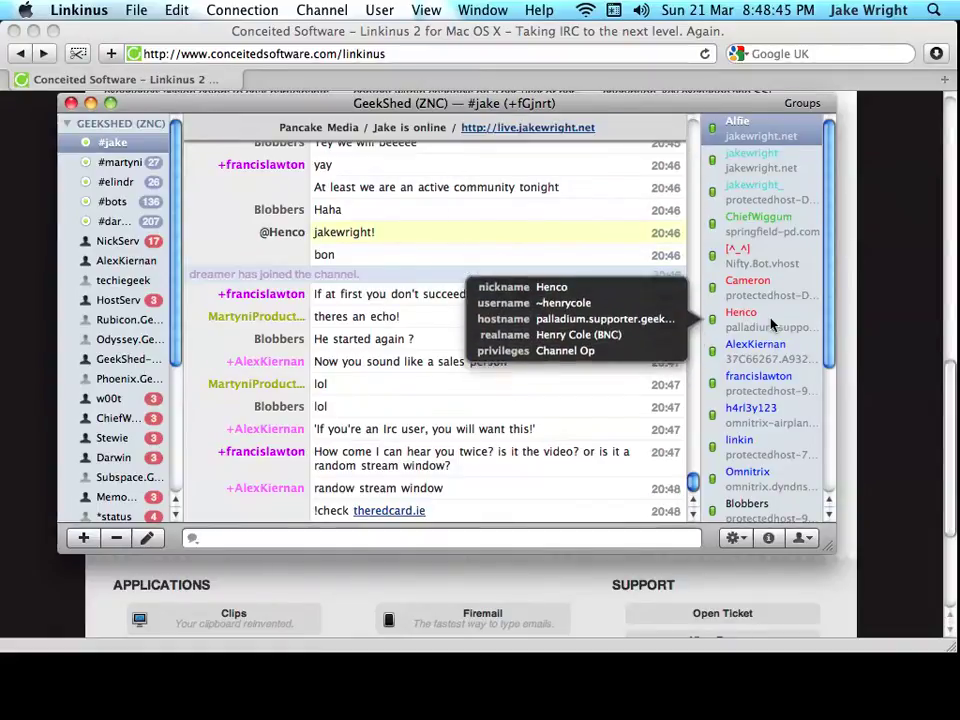
mouse_move(771, 265)
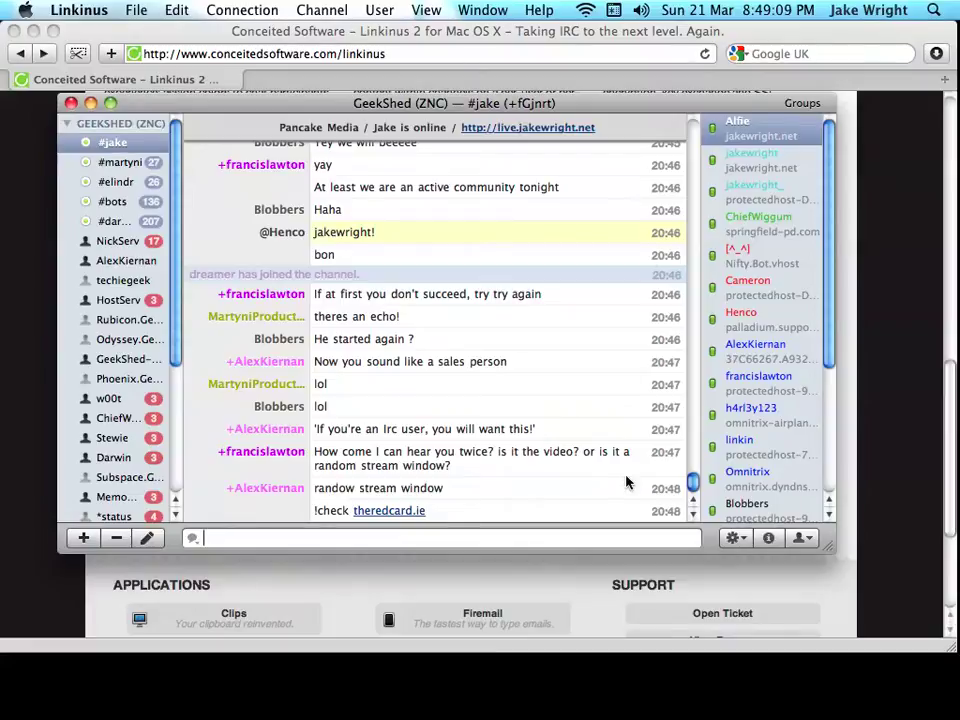
mouse_move(788, 316)
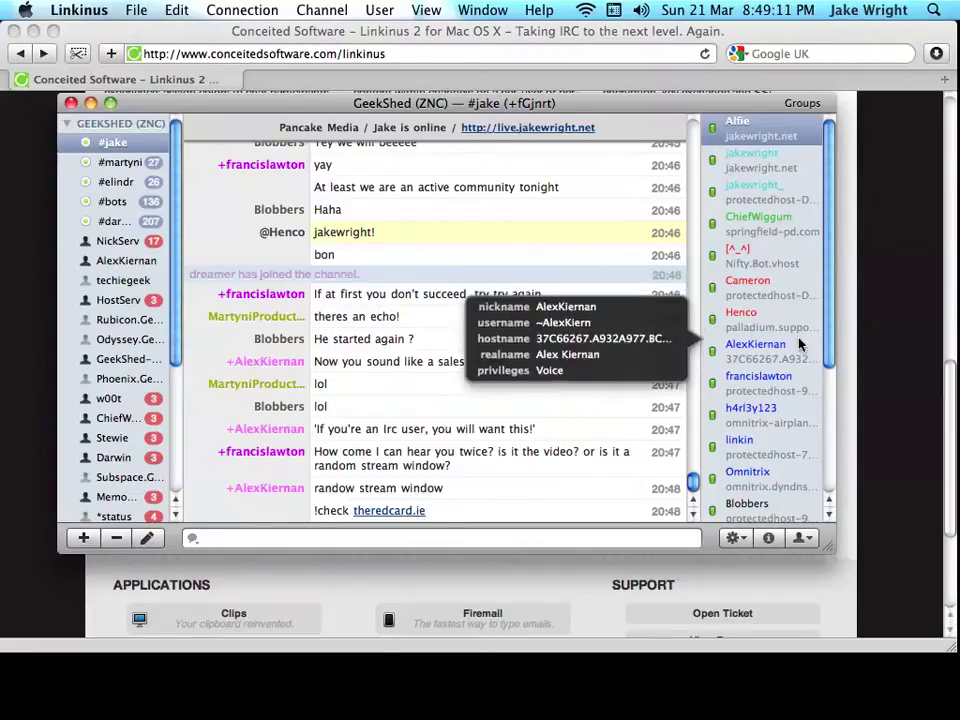
scroll(788, 316, "down", 3)
scroll(788, 316, "up", 3)
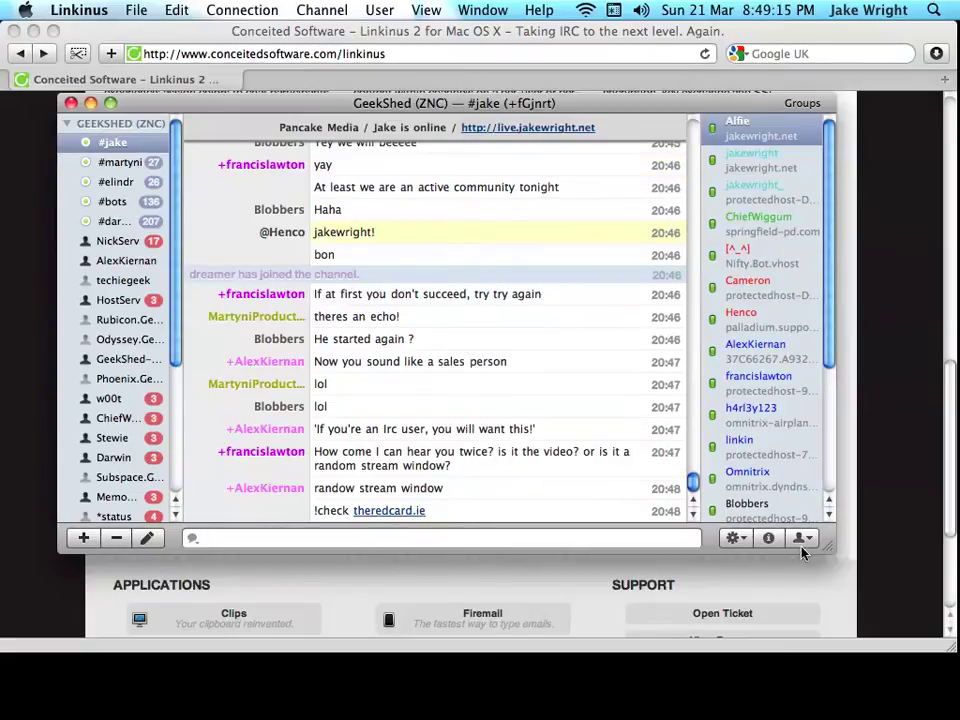
Step: Review the actions available for the selected bot user, then view its Whois information and close it
left_click(803, 542)
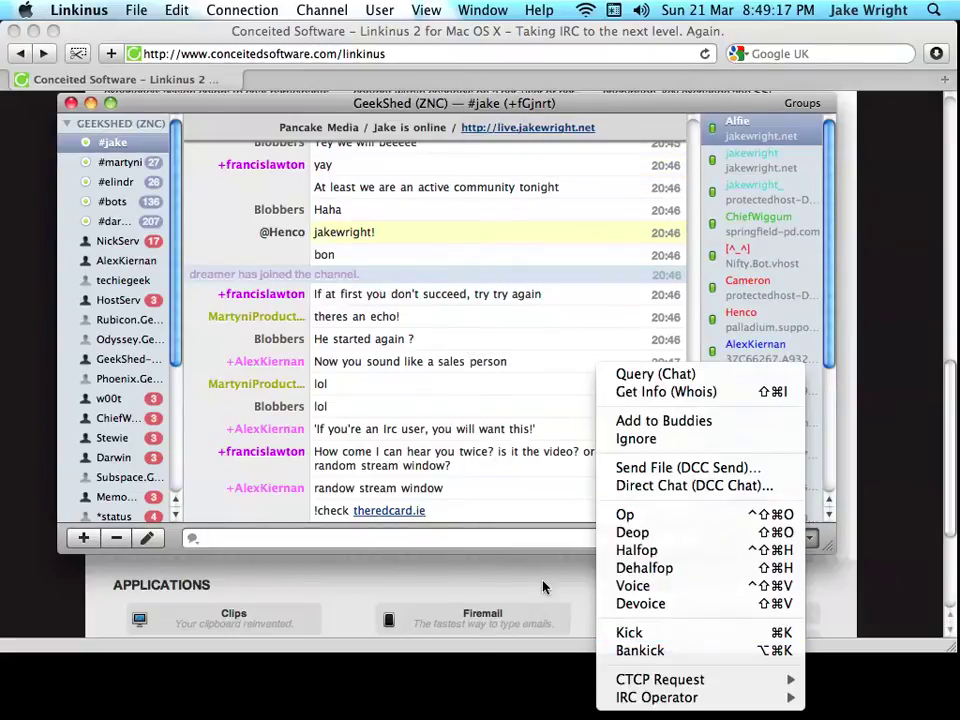
left_click(530, 533)
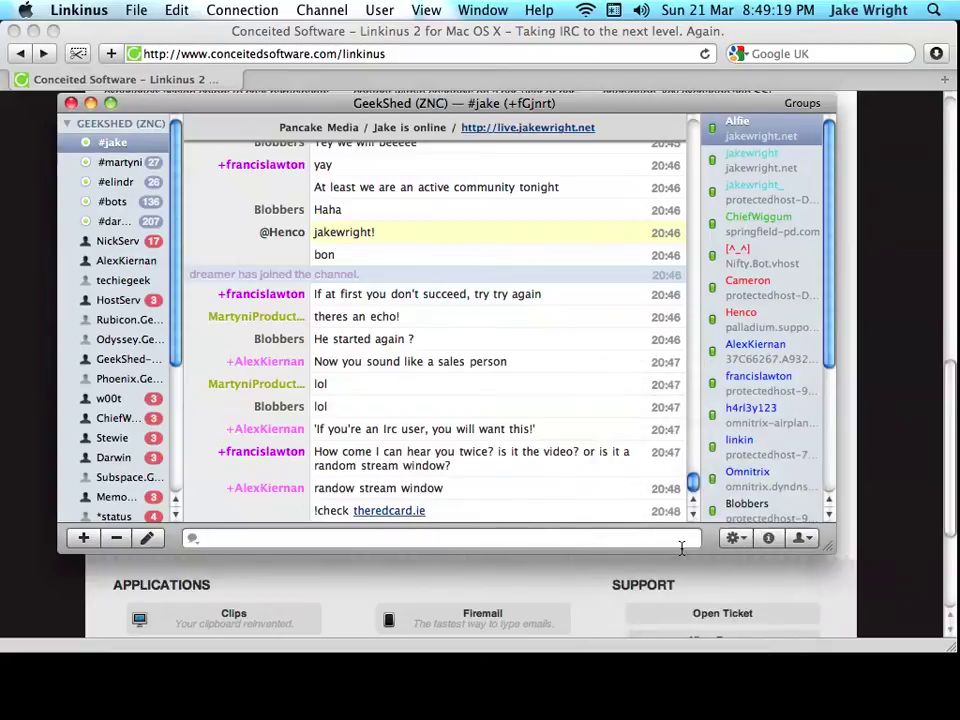
left_click(769, 538)
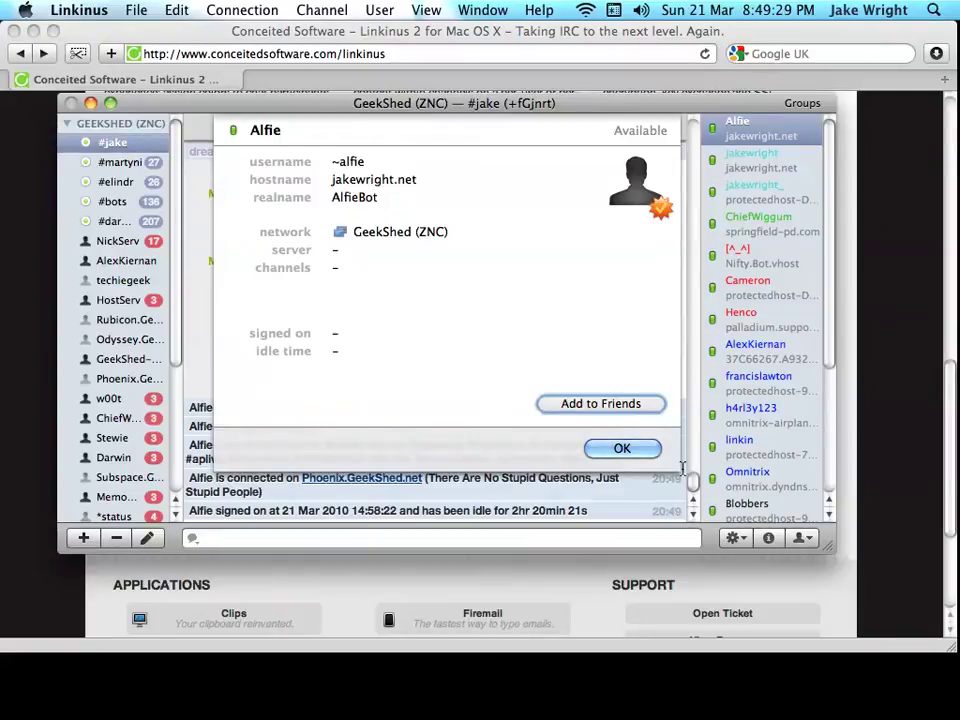
left_click(622, 449)
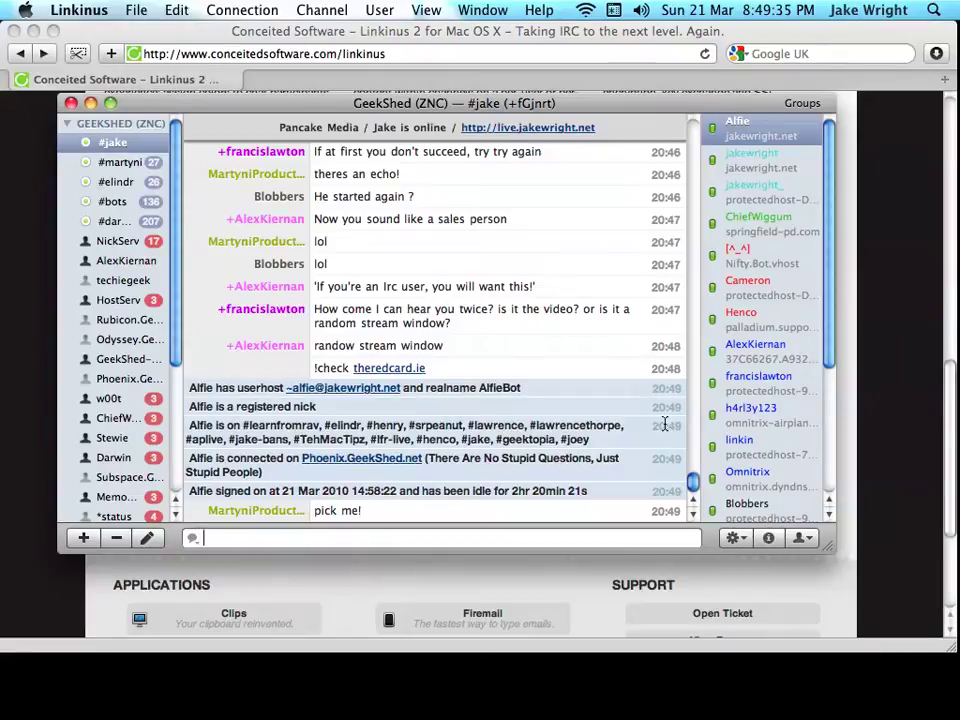
Step: Review the additional tools on offer, including Highlights & Stars, Log Viewer, Transfers List, Buddy List and Filter List
left_click(740, 539)
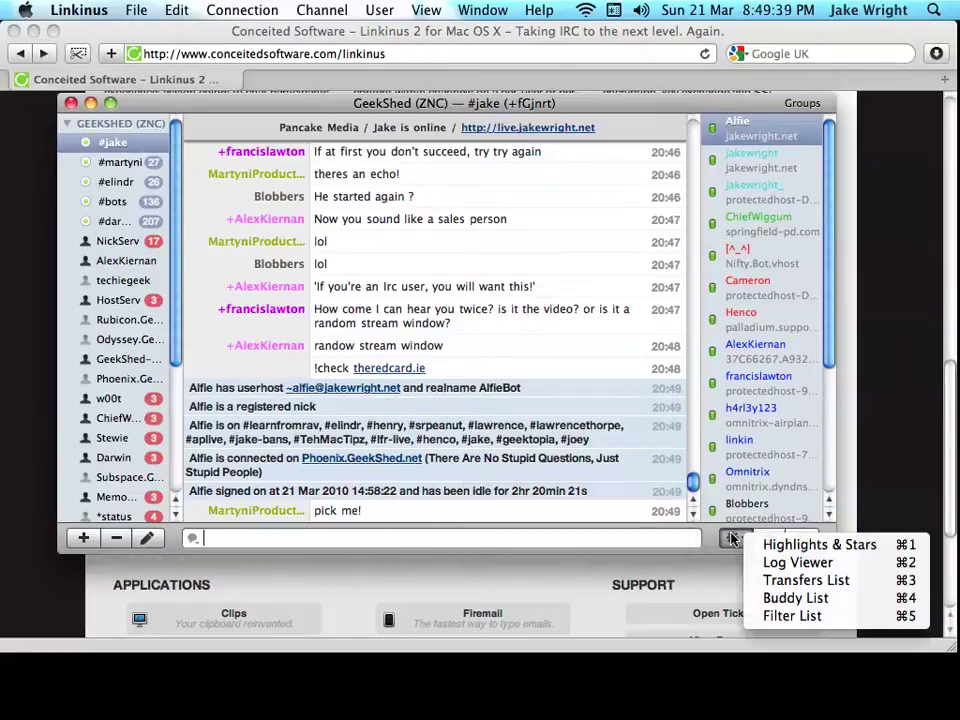
left_click(318, 470)
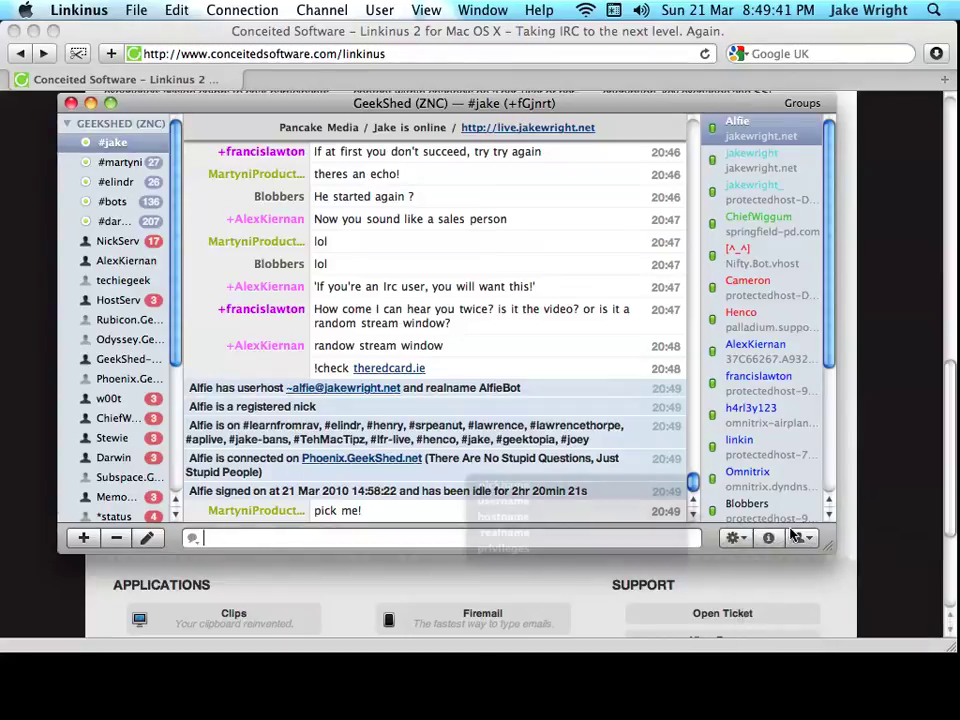
left_click(738, 539)
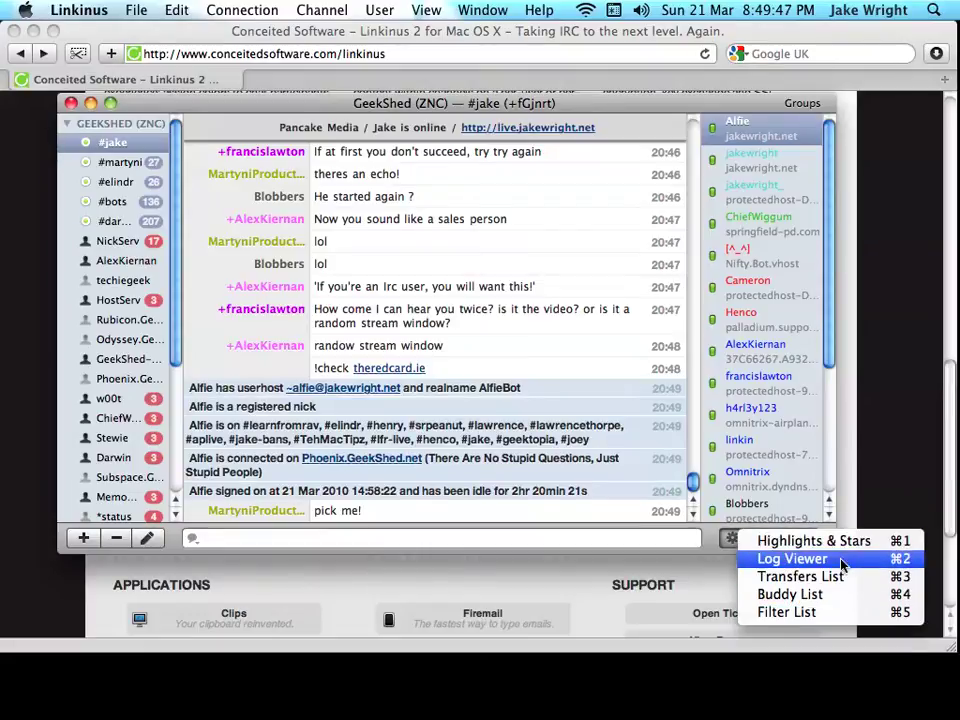
left_click(449, 553)
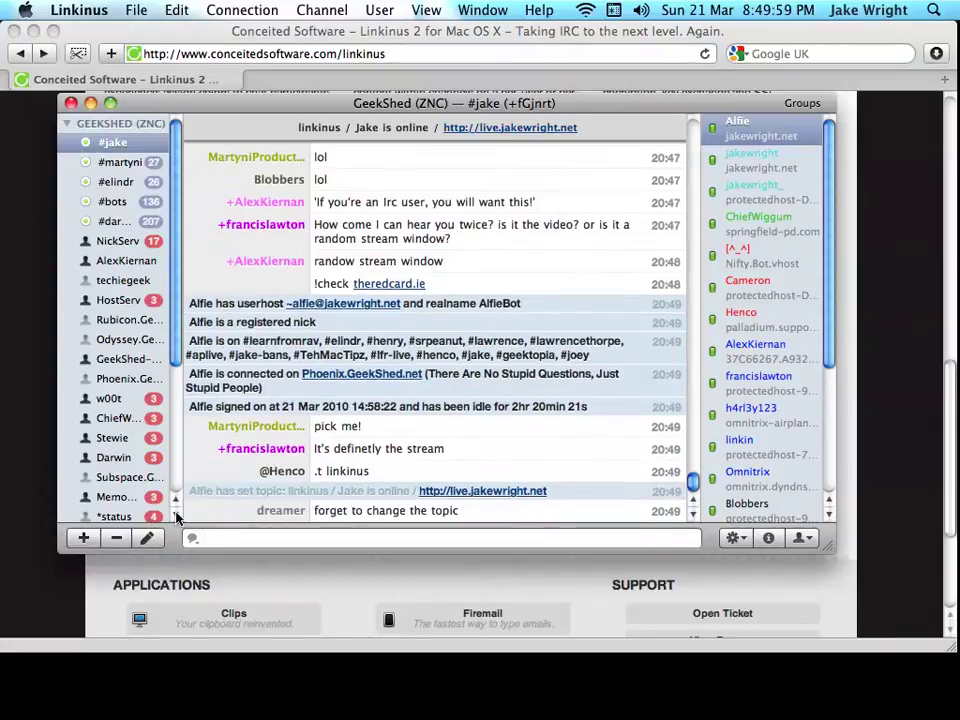
left_click(203, 538)
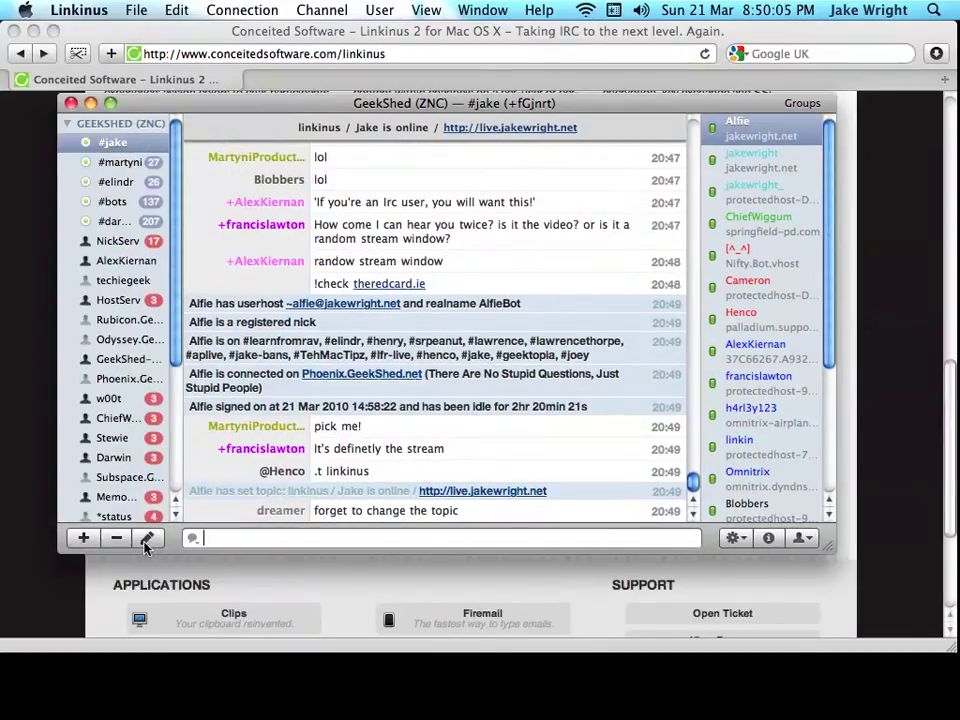
Step: Open the Inspector for the #jake channel and examine its Topic, Automatic Execution and Highlights sections, collapsing each one
key("super+i")
left_click_drag(200, 198, 435, 30)
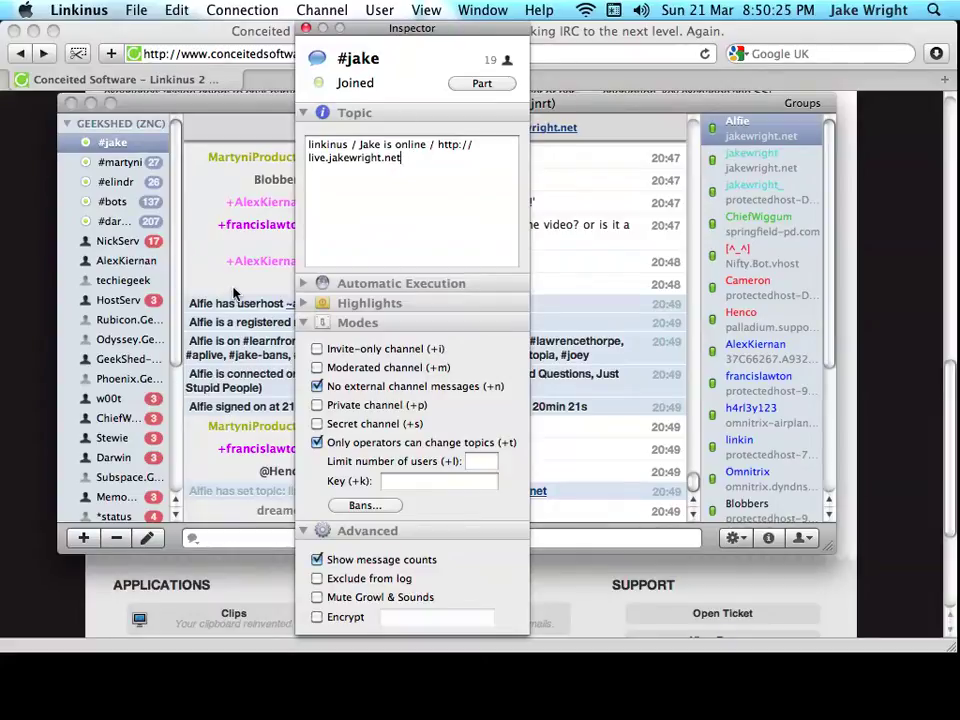
left_click(303, 283)
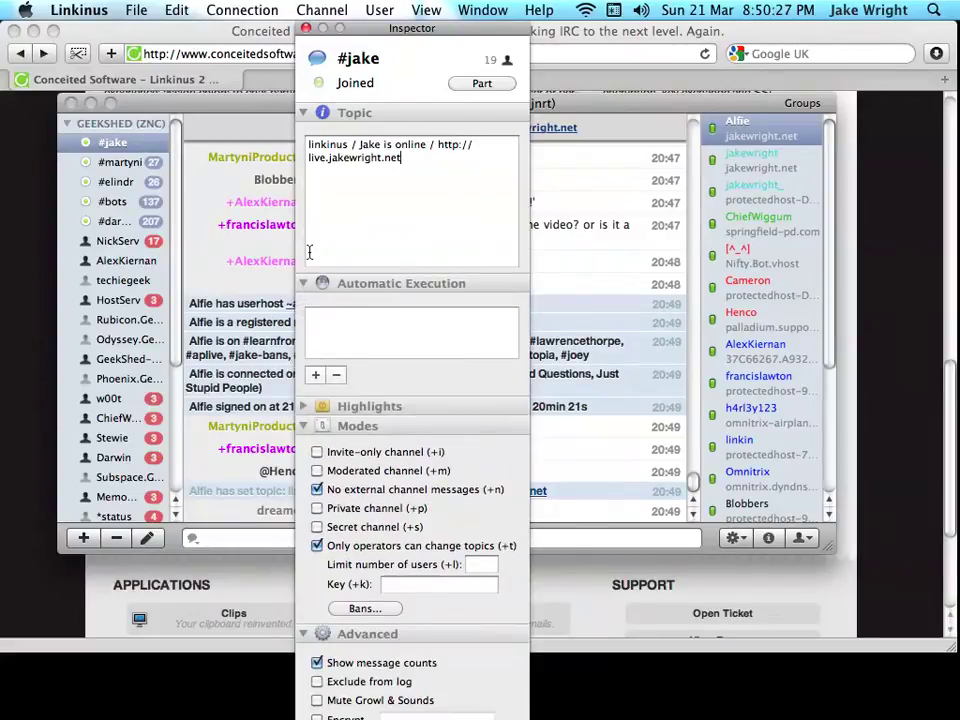
left_click(303, 112)
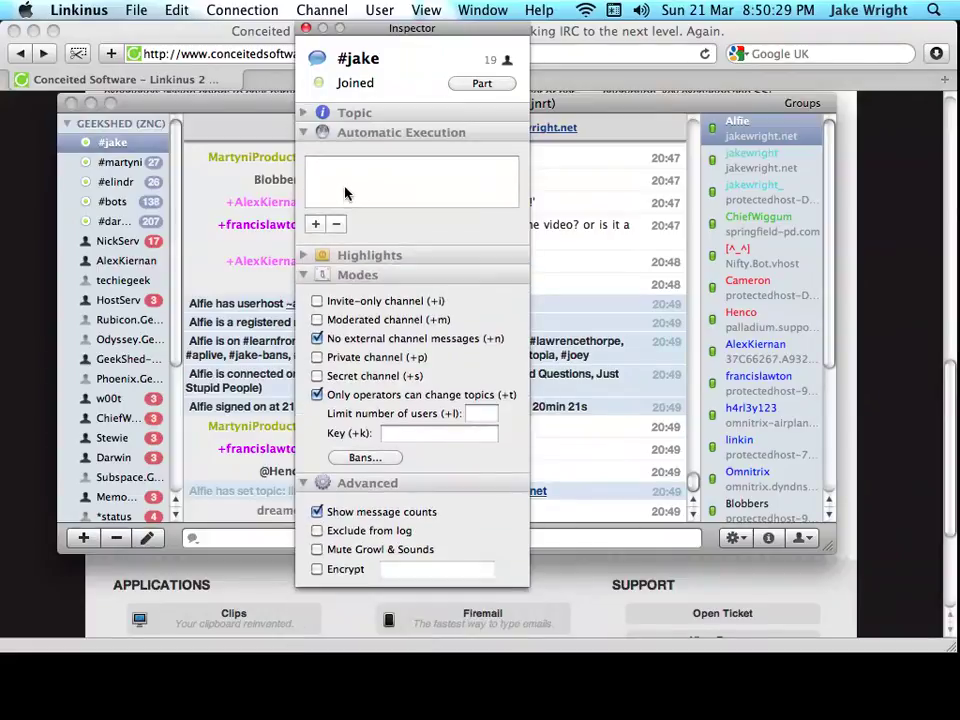
left_click(304, 132)
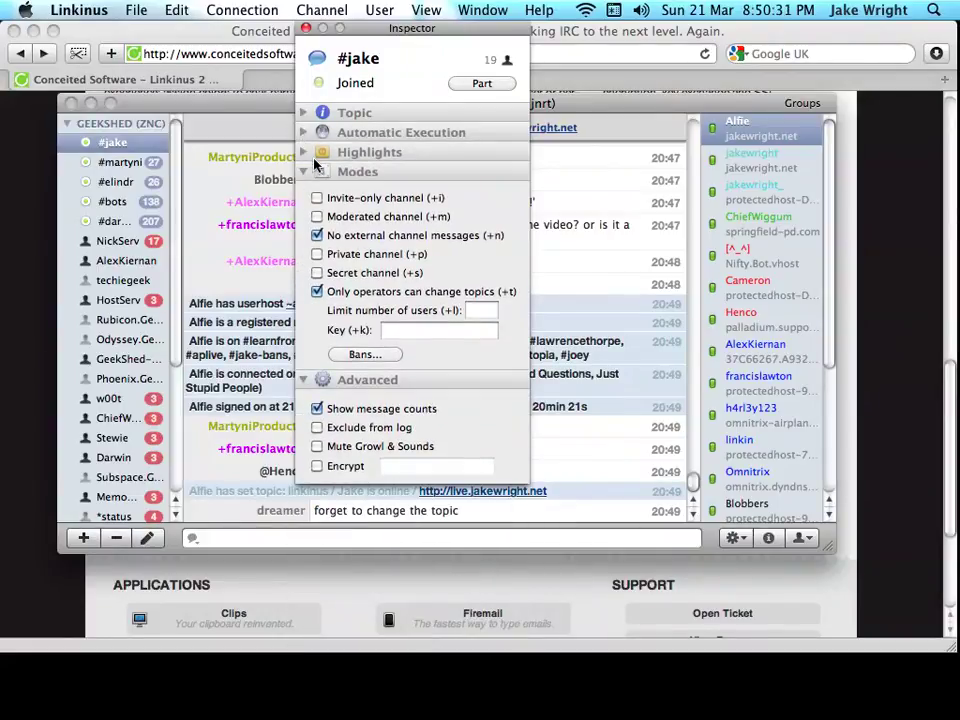
left_click(305, 152)
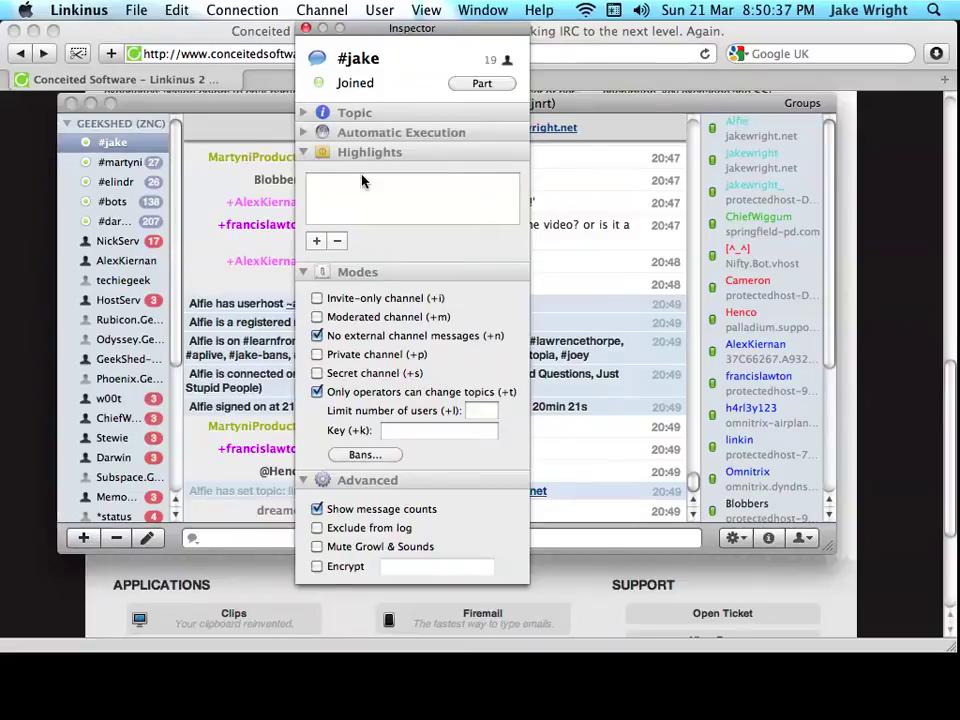
left_click(305, 152)
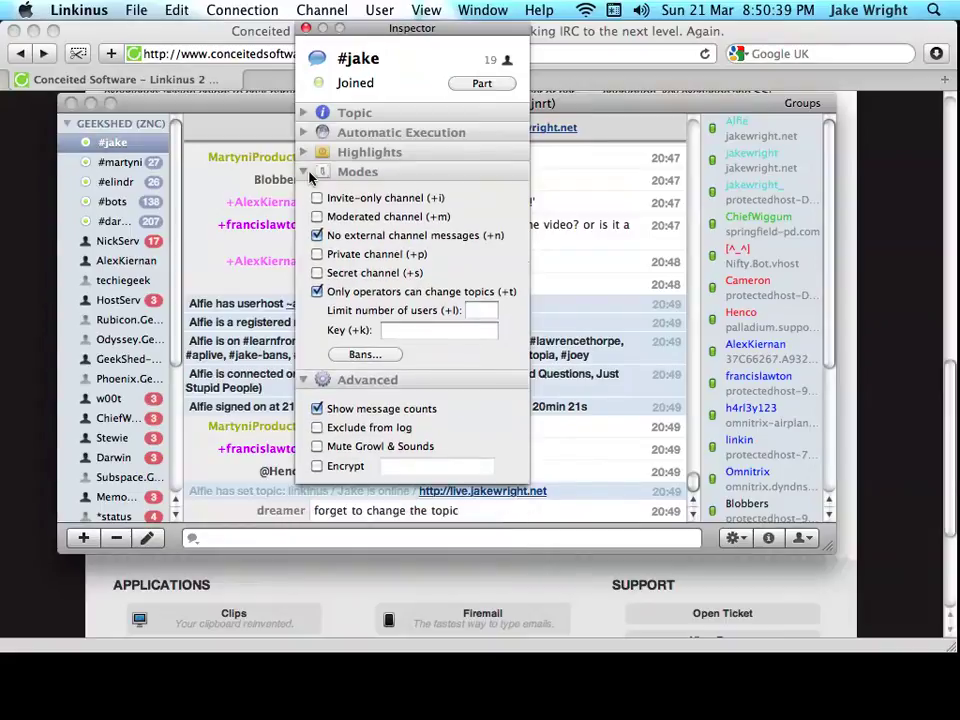
Step: Examine the channel's Modes and Advanced settings, then close the Inspector
left_click(304, 172)
left_click(304, 172)
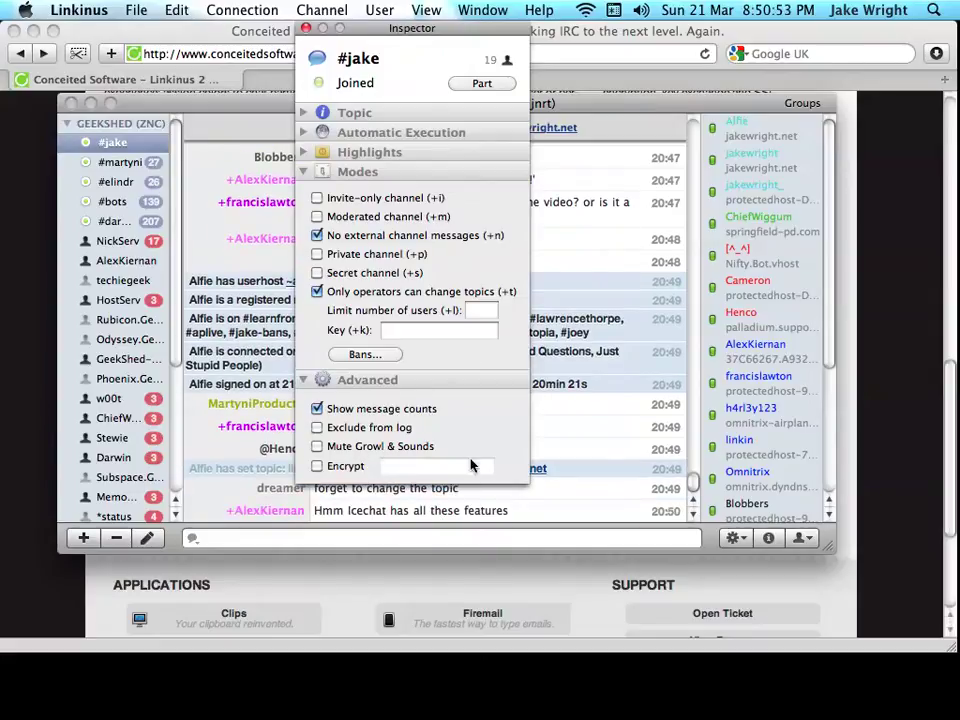
left_click(389, 361)
left_click(748, 466)
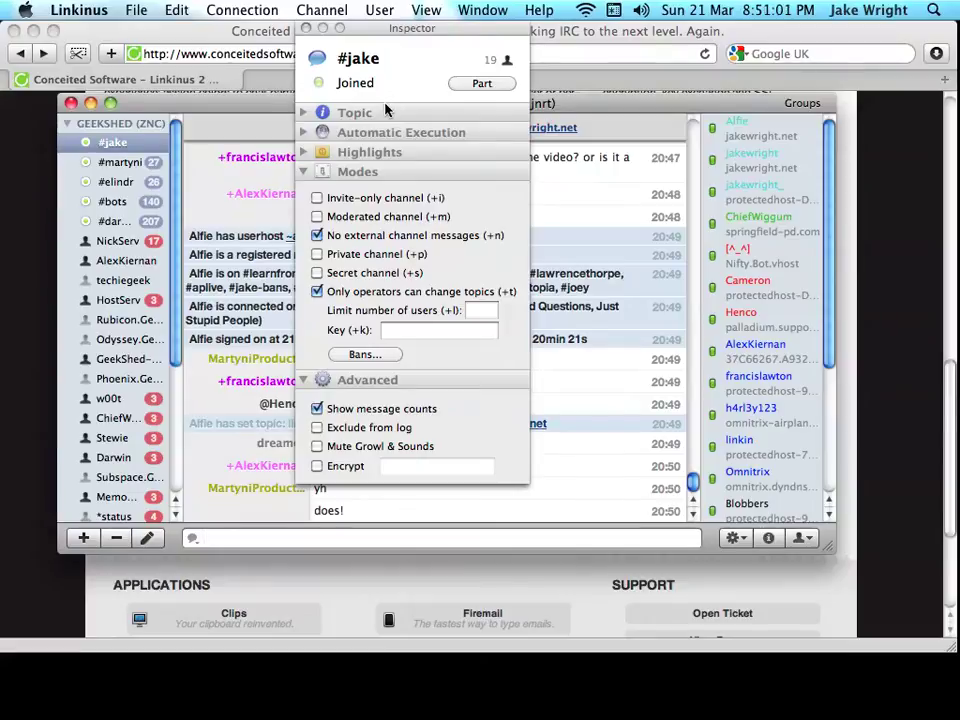
left_click(306, 28)
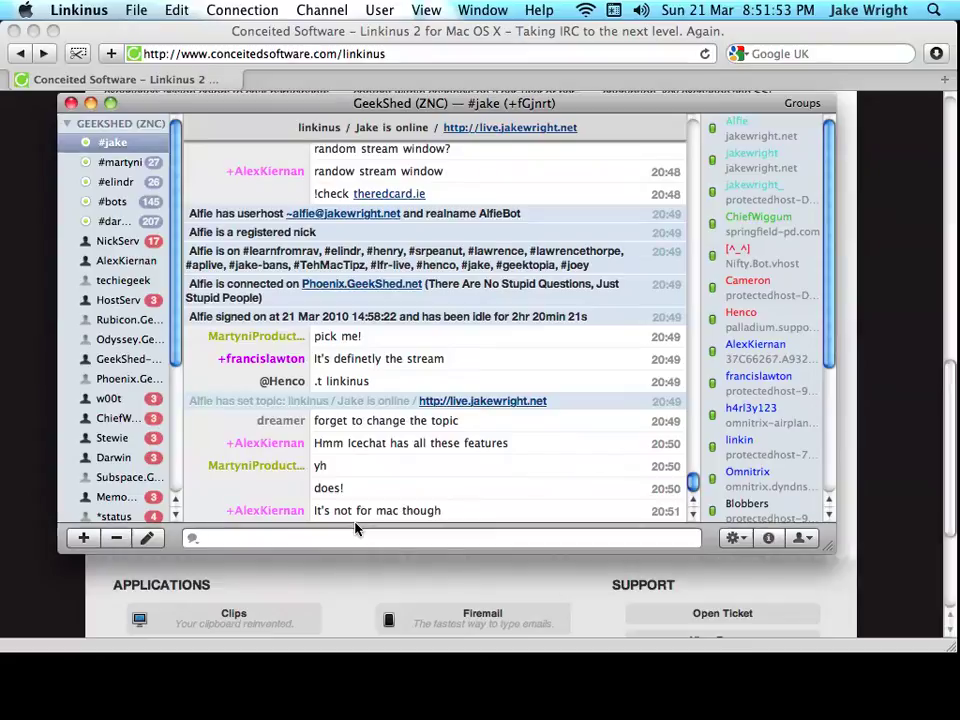
Step: Look through the earlier messages in the #jake chat and return to the newest ones
mouse_move(279, 367)
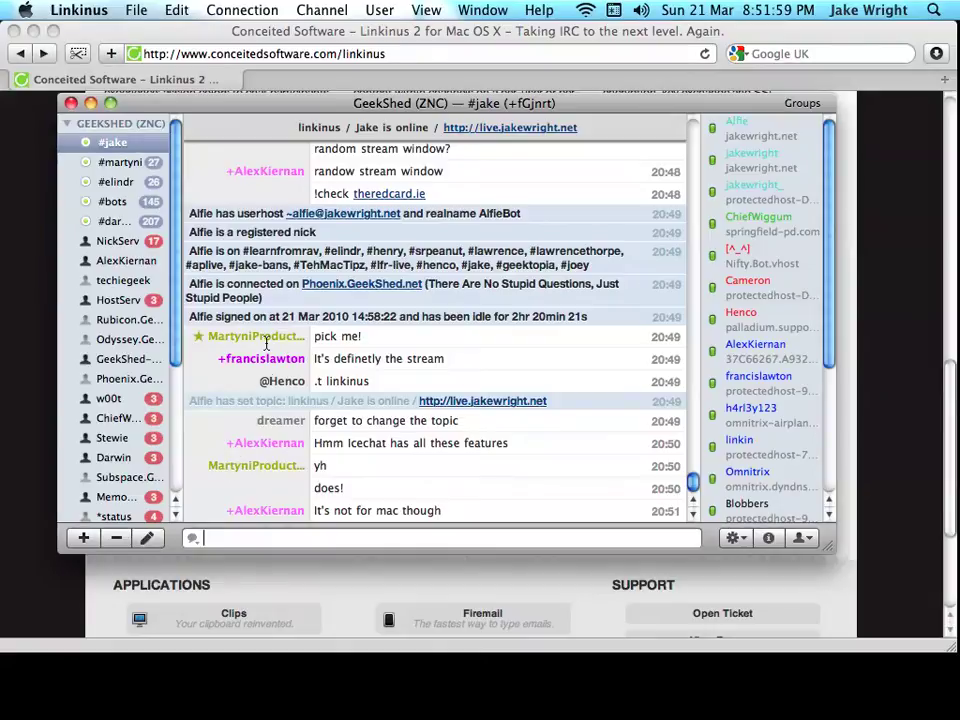
scroll(267, 343, "up", 10)
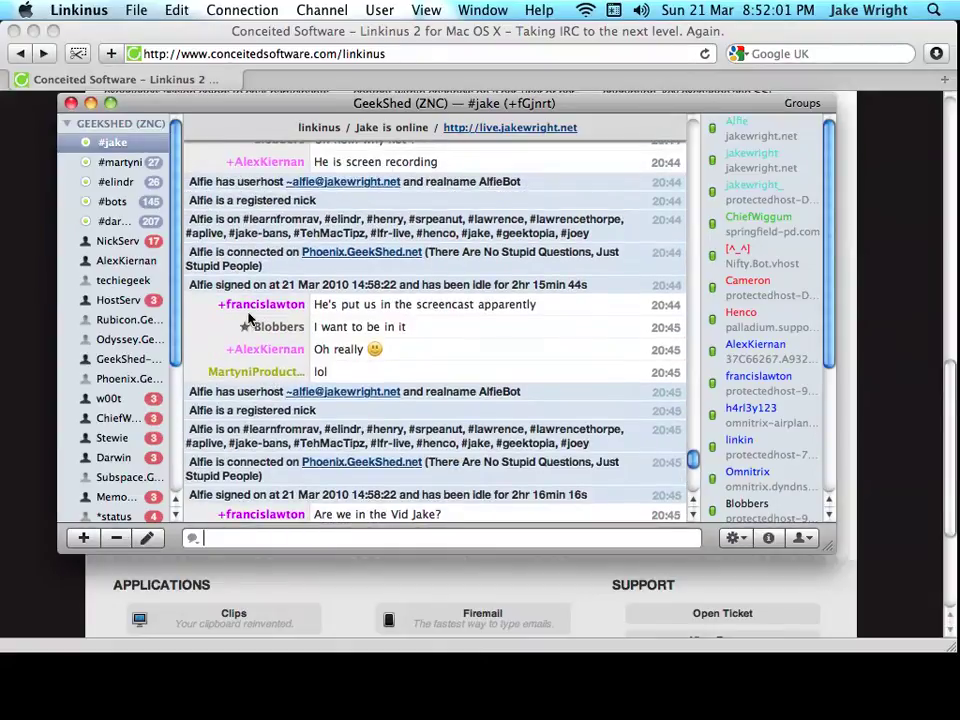
scroll(243, 355, "up", 8)
scroll(274, 313, "down", 10)
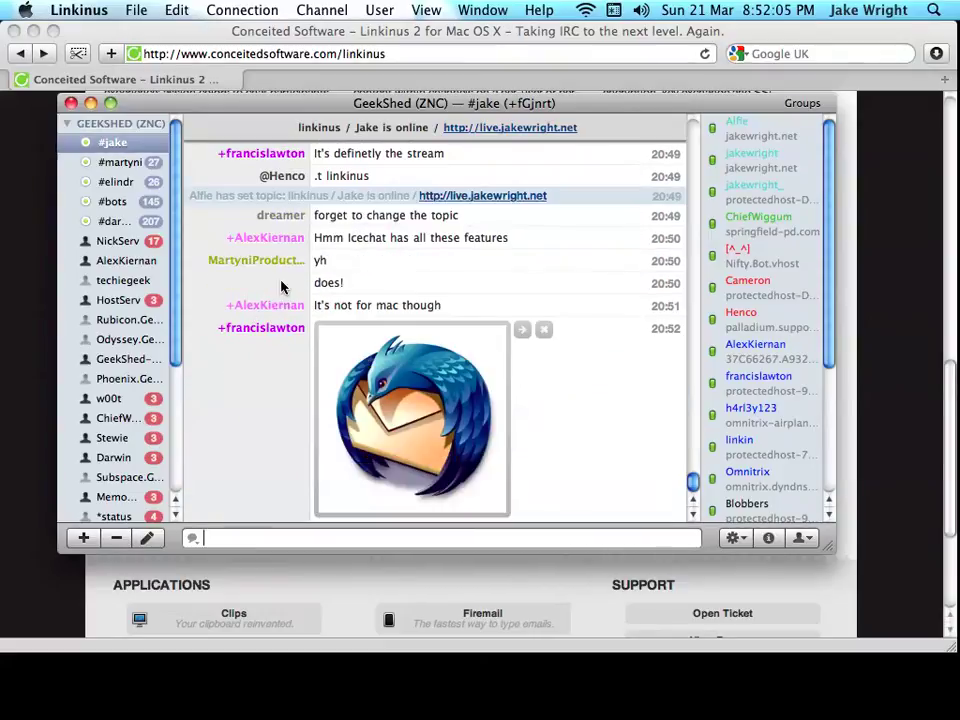
scroll(279, 279, "up", 2)
scroll(272, 262, "down", 2)
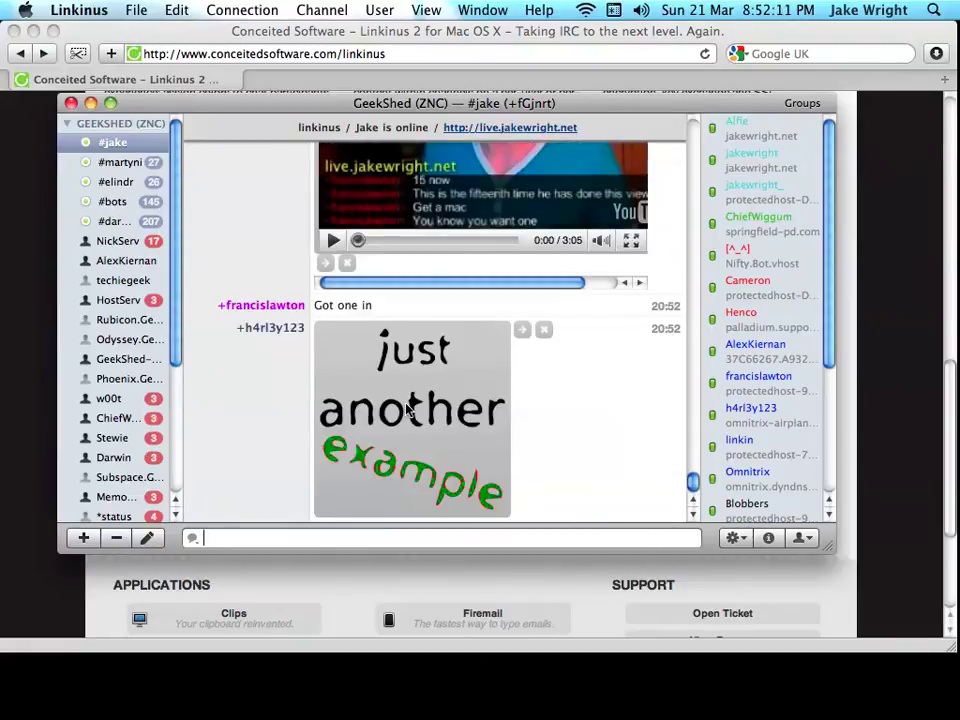
Step: Examine the pictures and the YouTube video embedded in the recent #jake messages
scroll(407, 400, "up", 5)
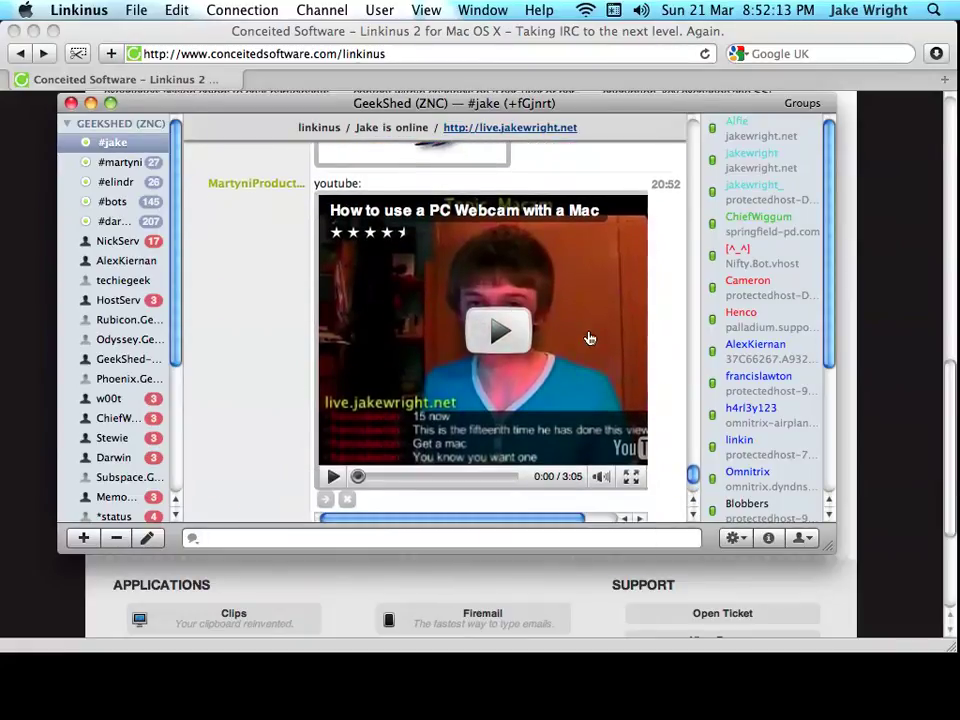
scroll(495, 400, "up", 2)
scroll(489, 411, "up", 5)
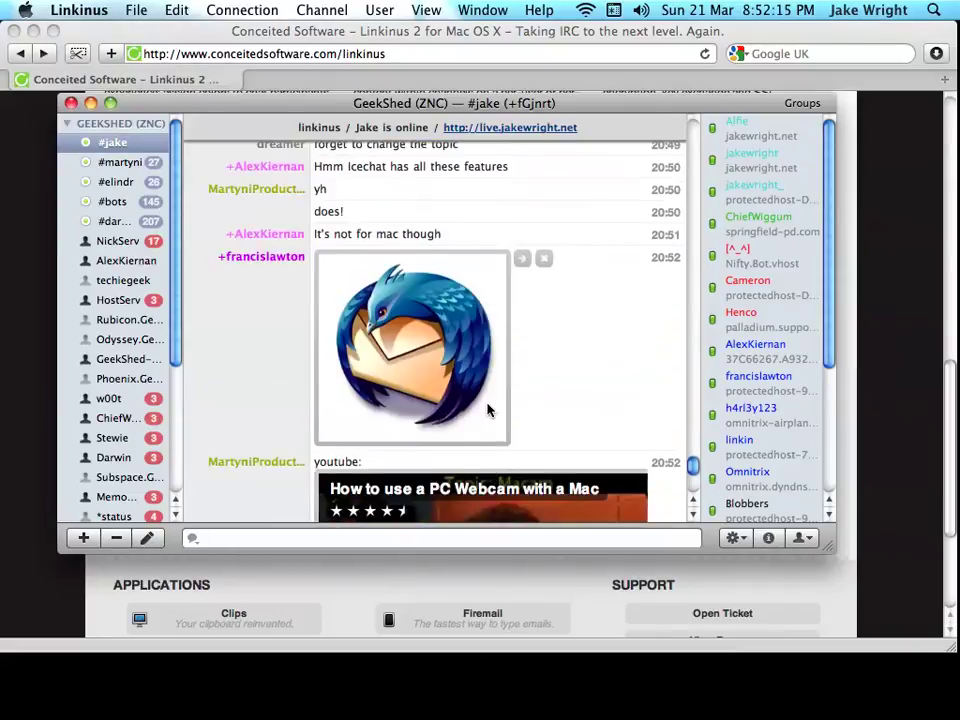
scroll(489, 409, "down", 1)
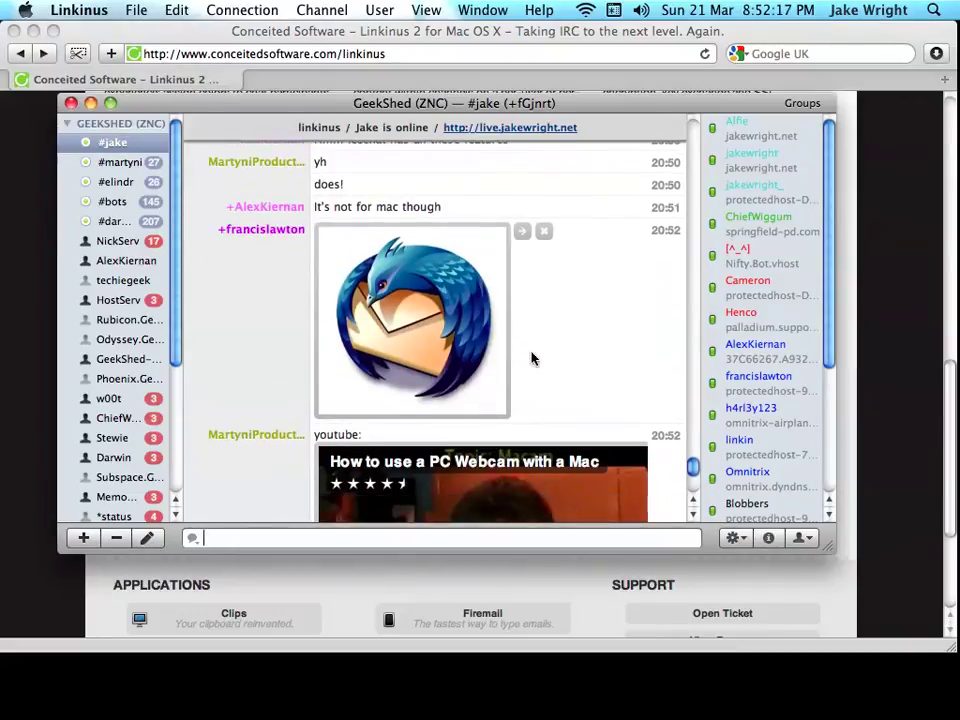
scroll(535, 345, "down", 8)
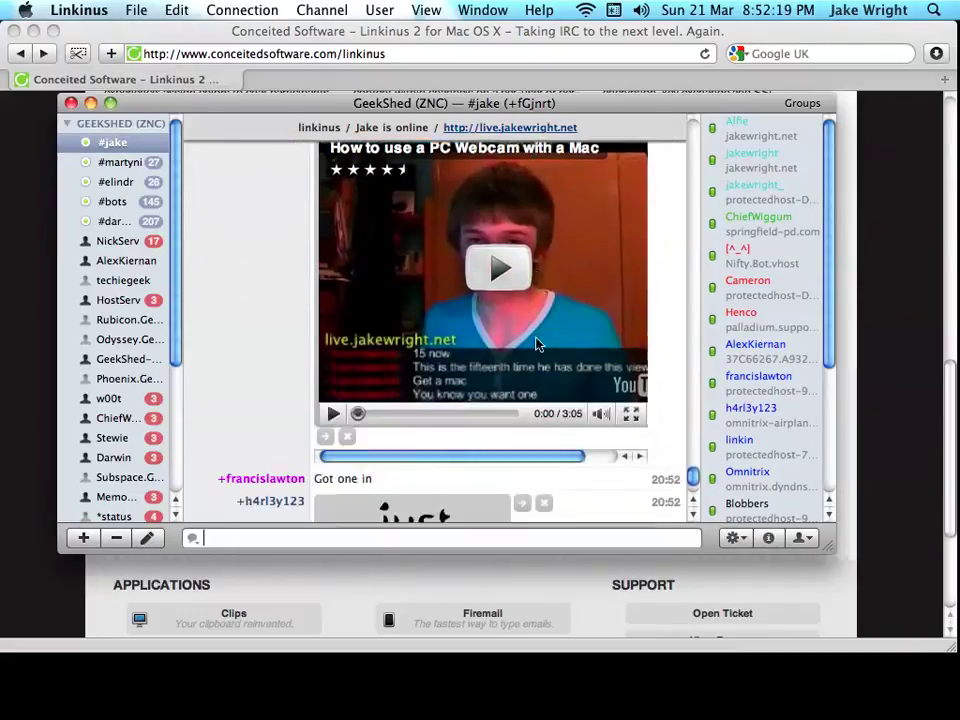
Step: Bring the embedded video "How to use a PC Webcam with a Mac" into view, play it and pause it
scroll(537, 345, "up", 2)
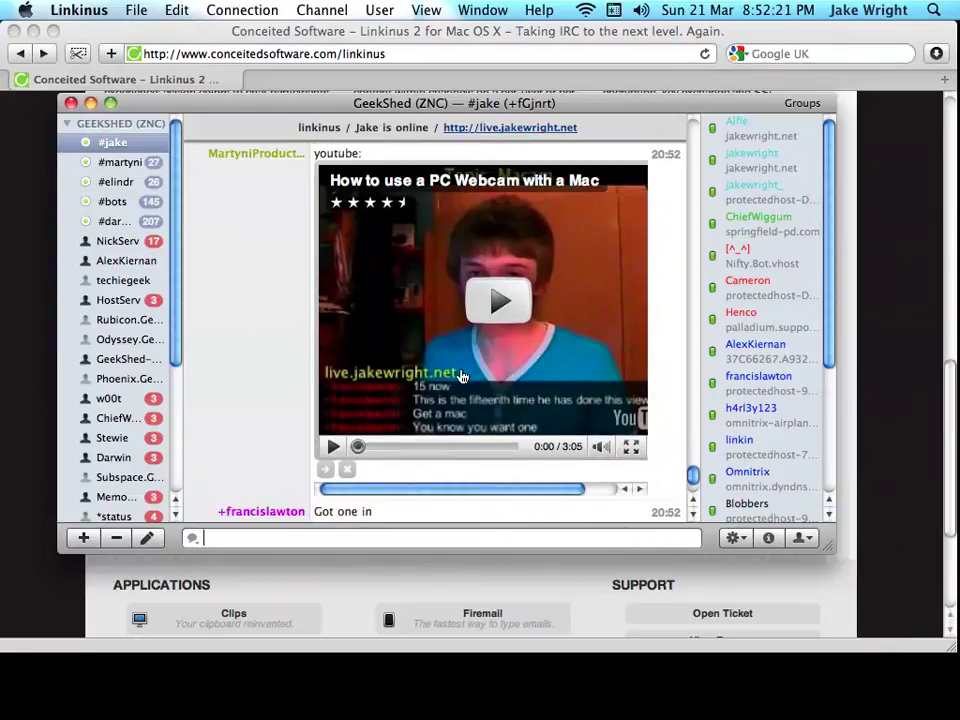
scroll(463, 377, "right", 2)
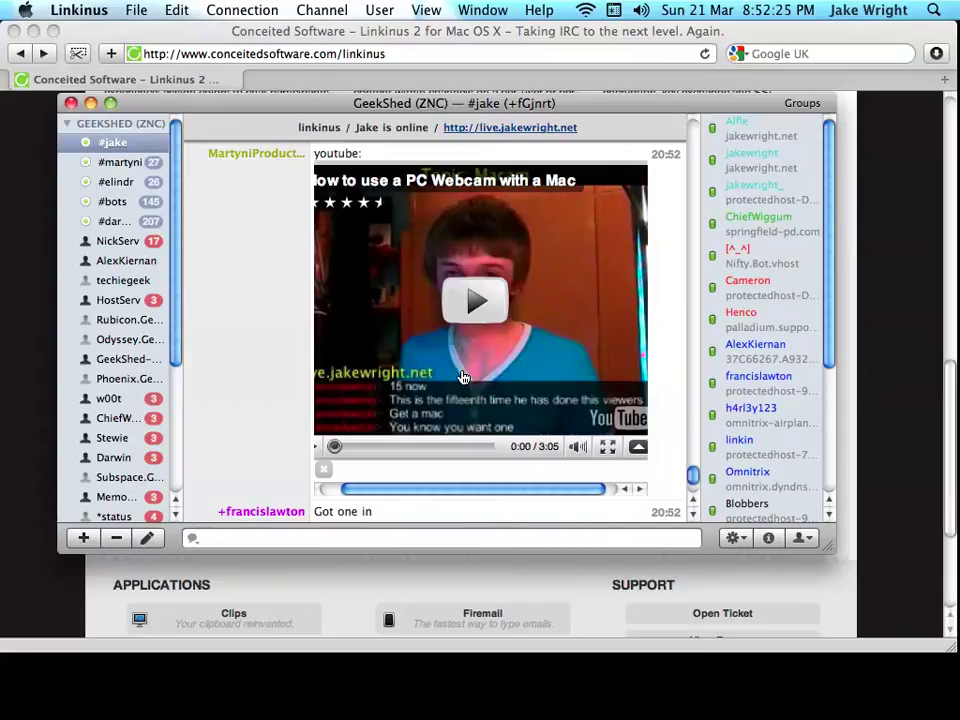
left_click(480, 312)
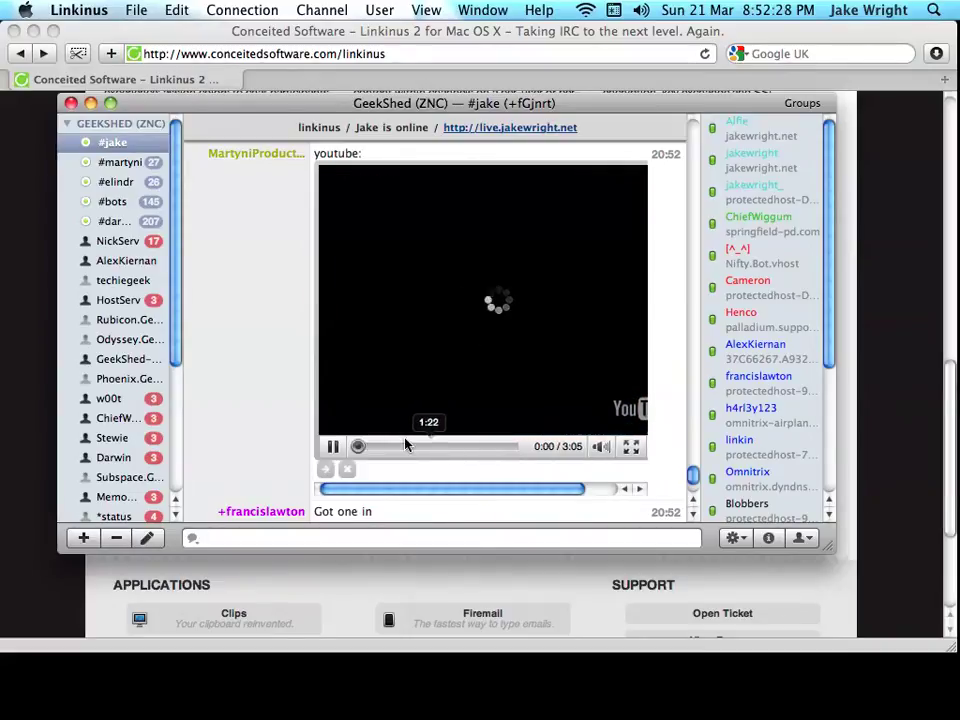
left_click(332, 446)
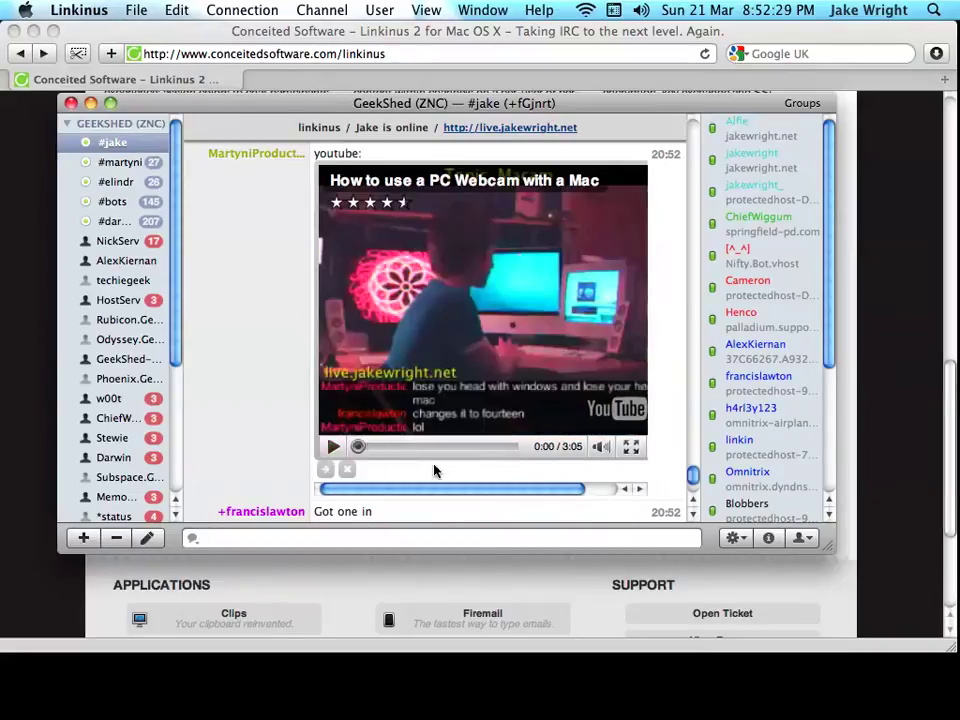
Step: Collapse the embedded example picture and both embedded YouTube videos in the #jake chat to plain links
left_click(327, 474)
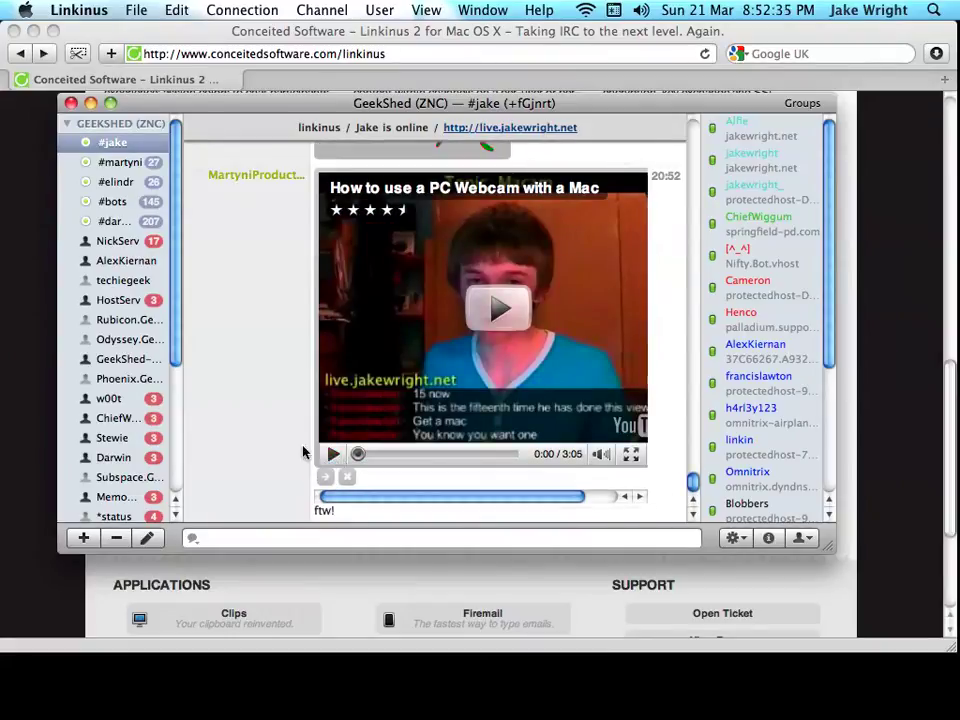
left_click(544, 370)
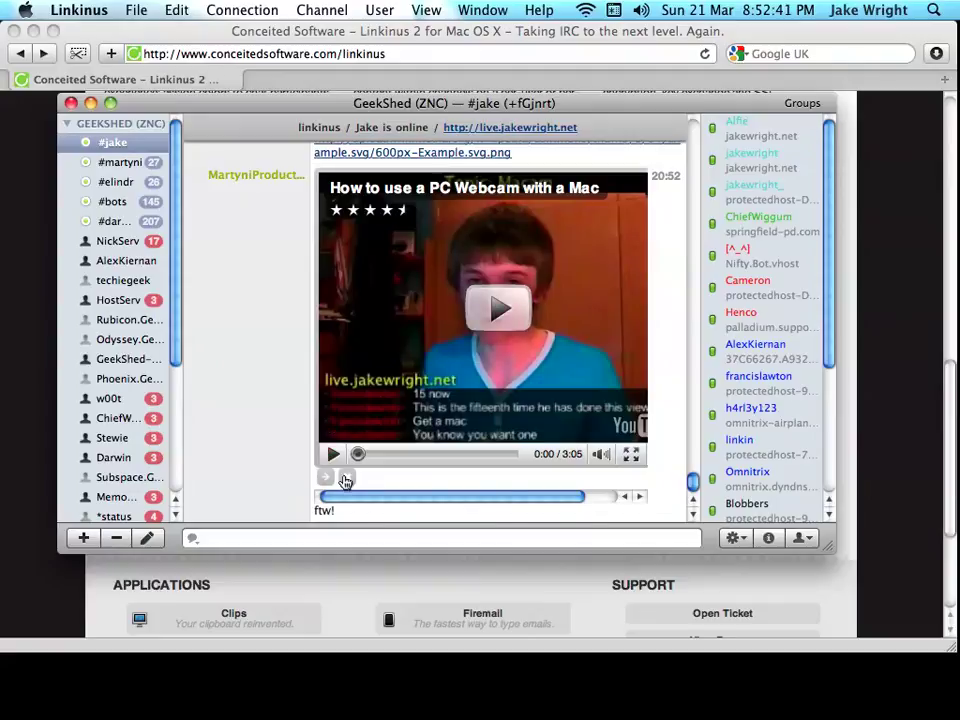
left_click(335, 453)
left_click(344, 395)
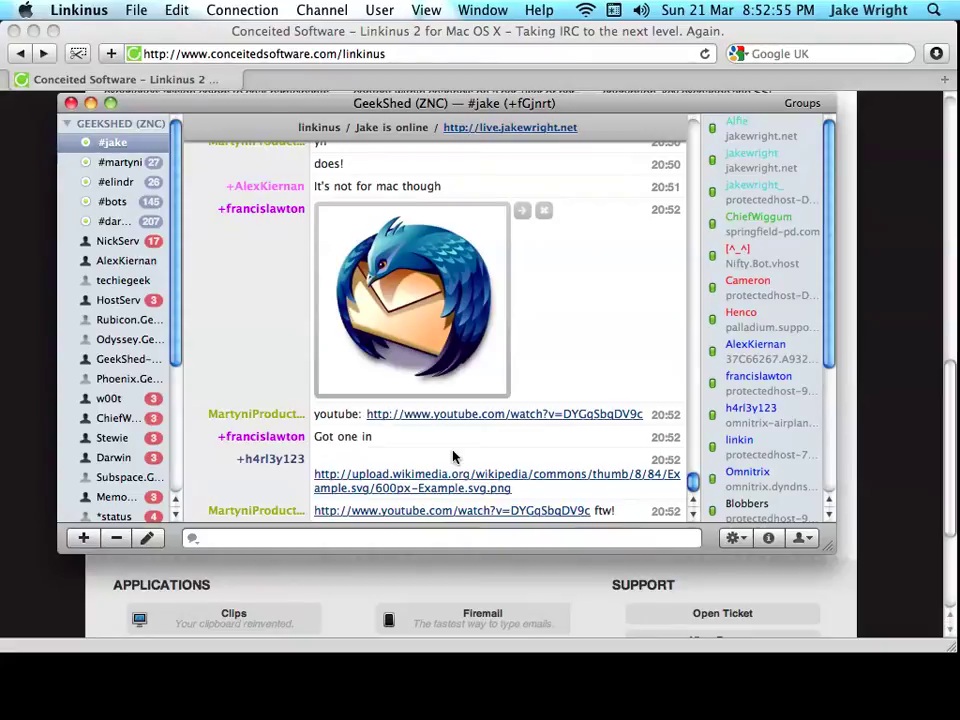
Step: Star the earlier #jake message "'If you're an Irc user, you will want this!'"
scroll(255, 408, "up", 10)
scroll(259, 403, "up", 5)
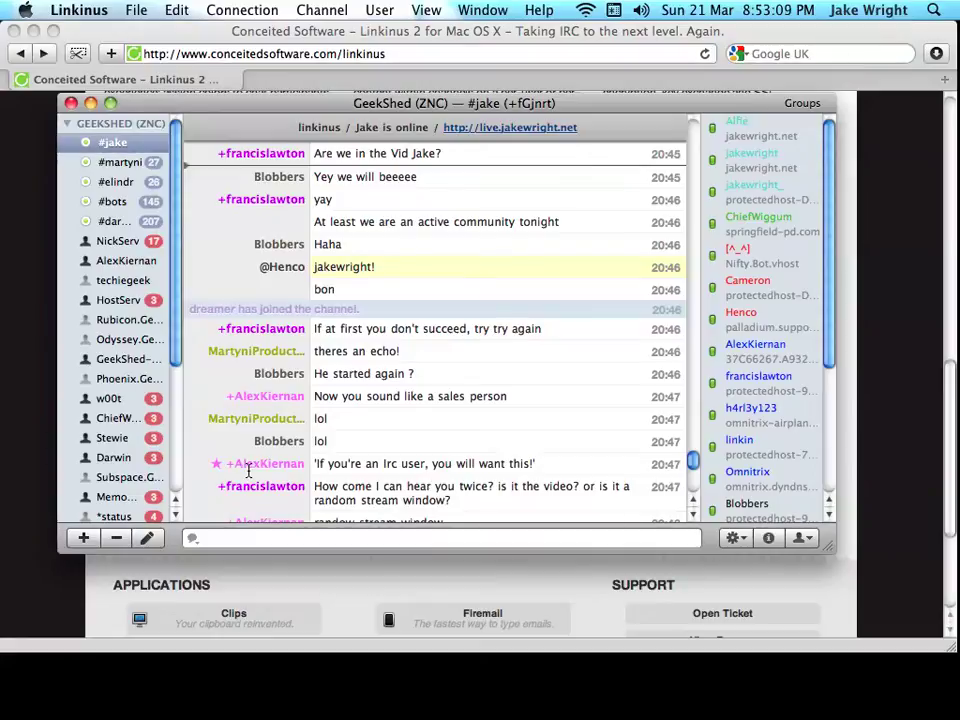
left_click(217, 464)
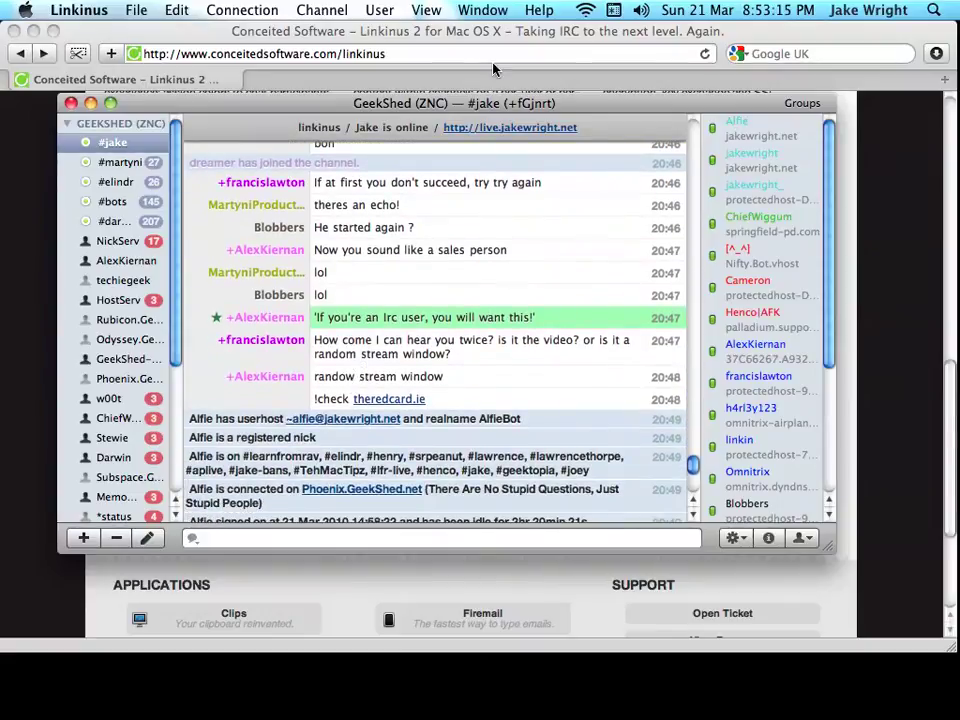
Step: Open Highlights & Stars and review the starred messages and the list of highlights
left_click(483, 10)
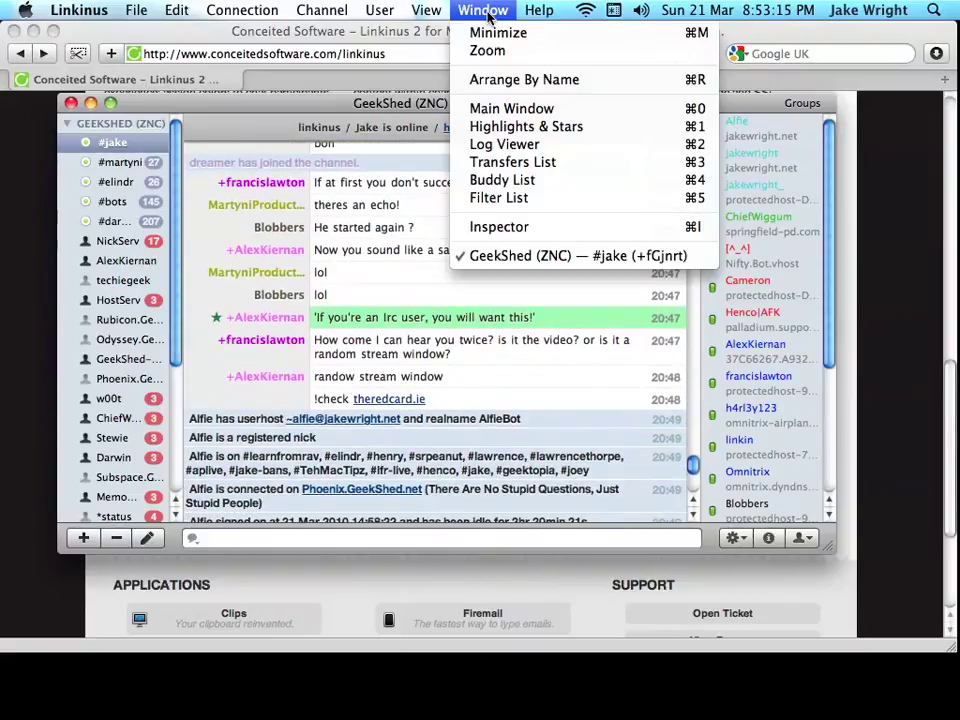
left_click(545, 135)
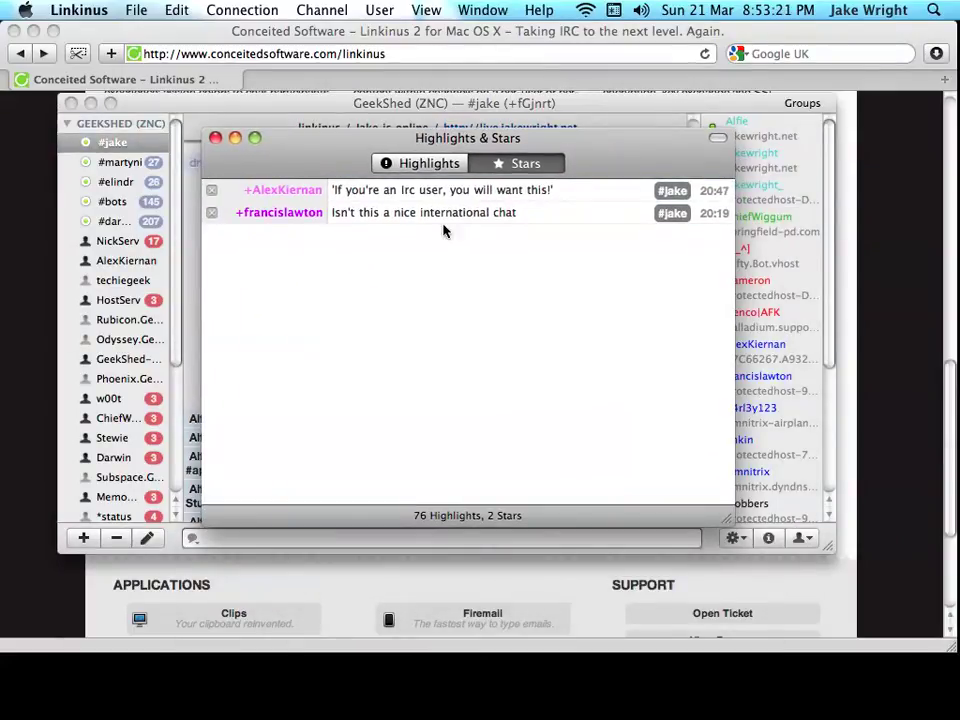
left_click(381, 195)
left_click(540, 279)
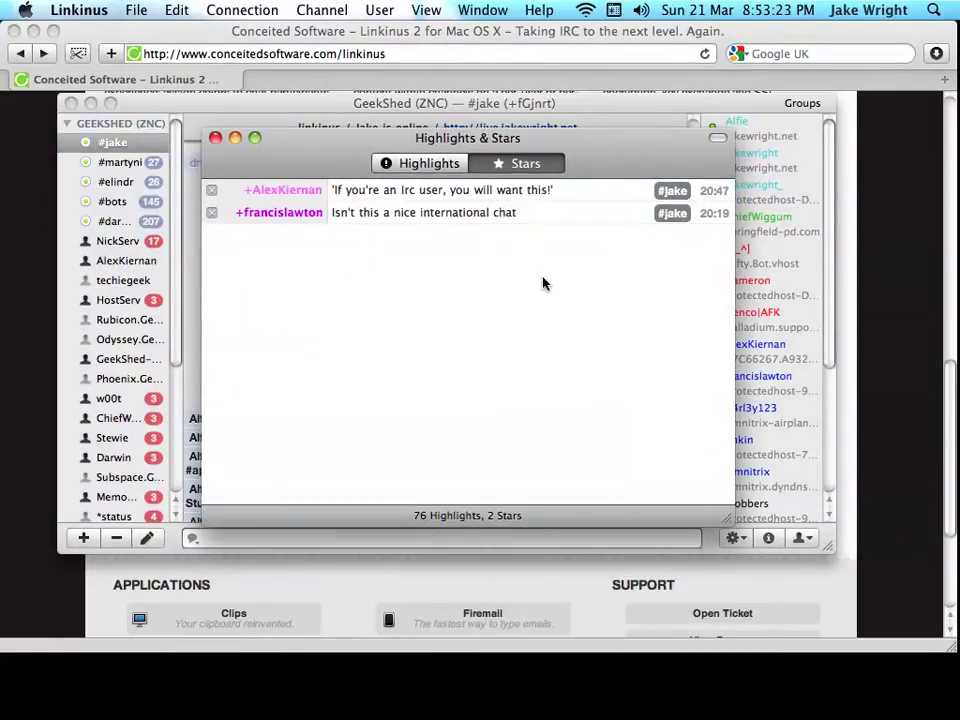
left_click(411, 163)
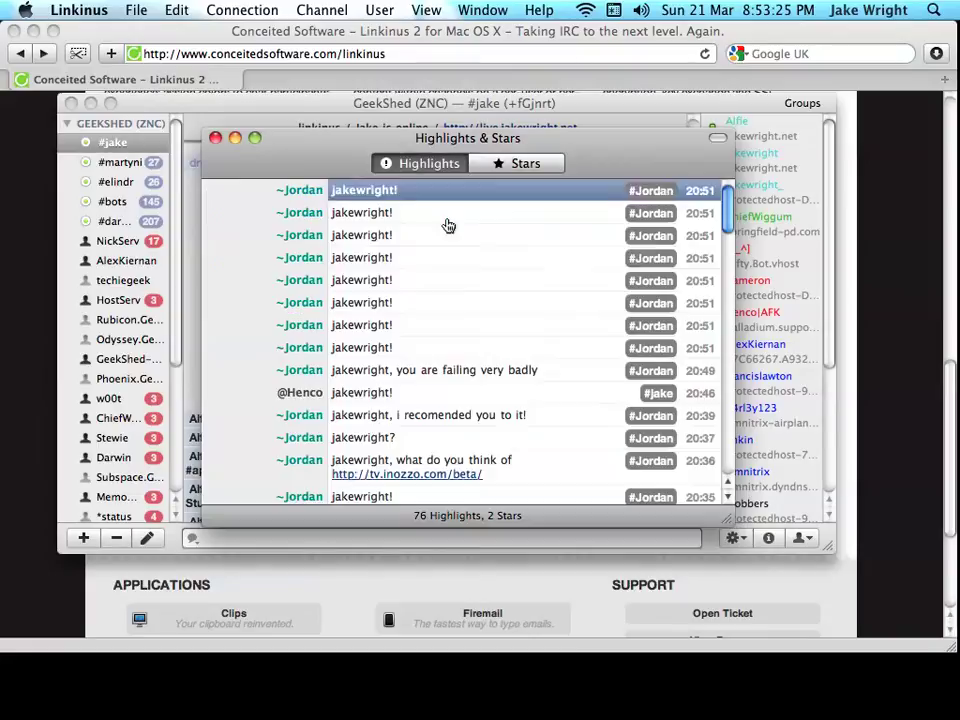
scroll(475, 267, "down", 15)
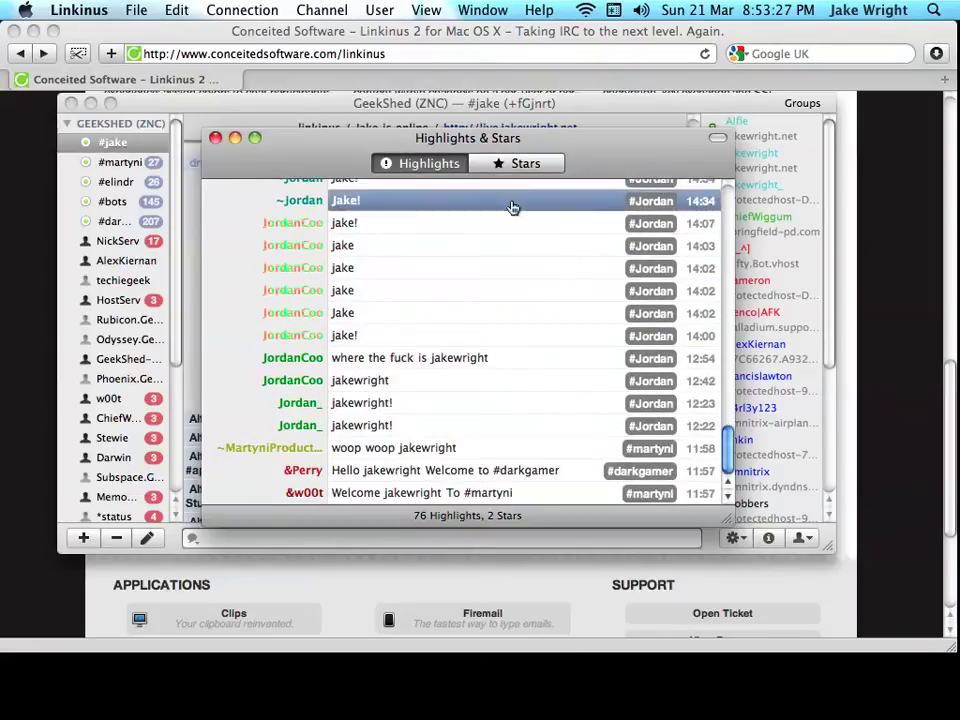
Step: Jump from the starred message "Isn't this a nice international chat" to its place in the #jake chat, then return to the newest messages
left_click(523, 170)
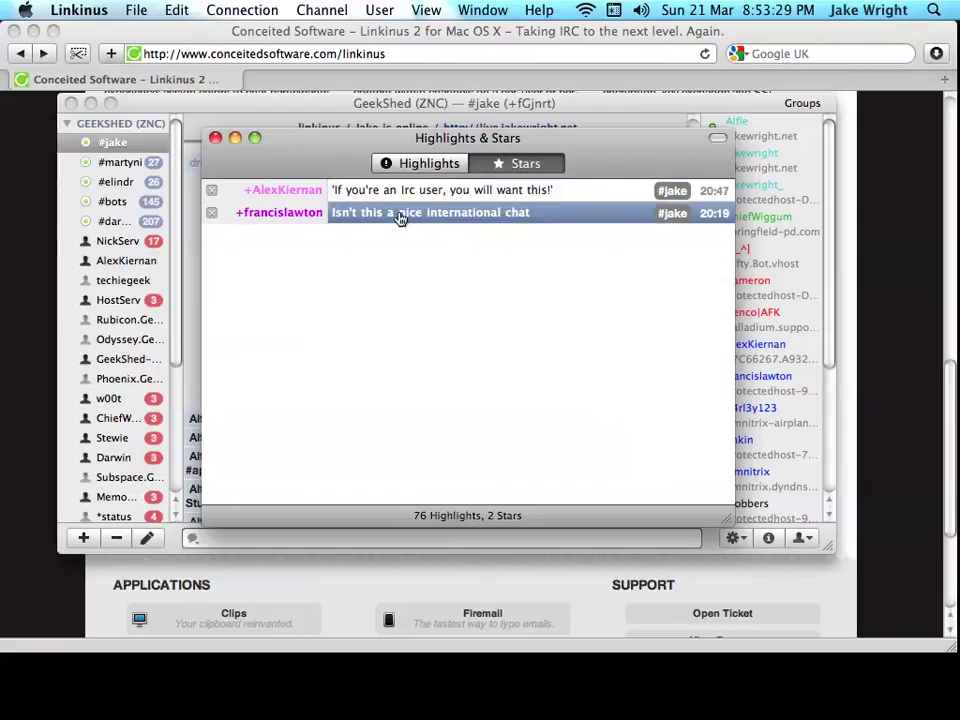
double_click(497, 213)
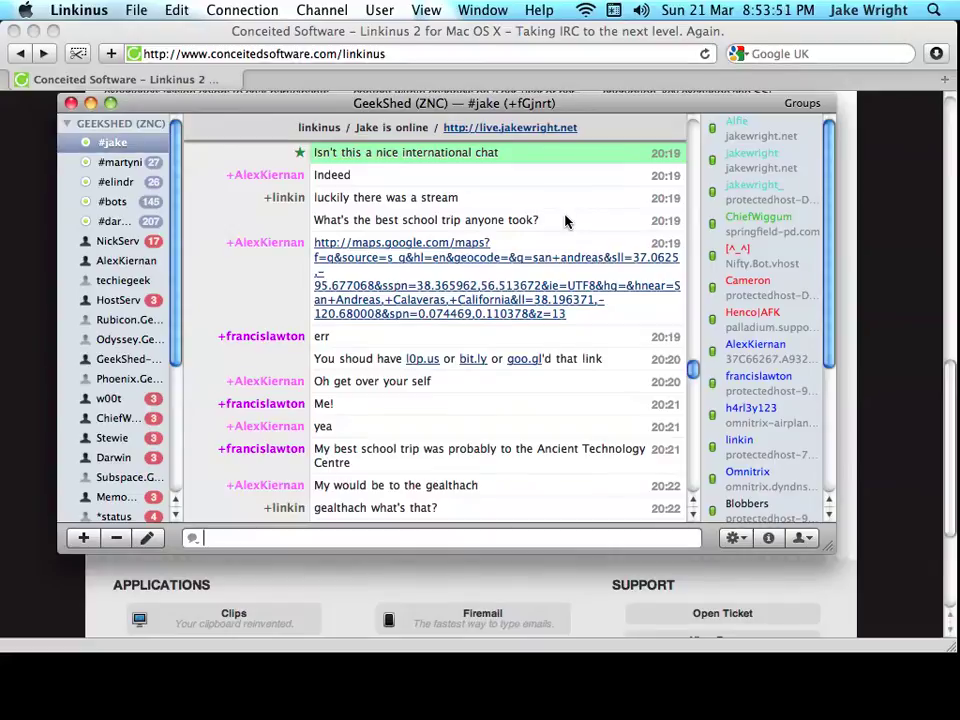
scroll(565, 221, "down", 15)
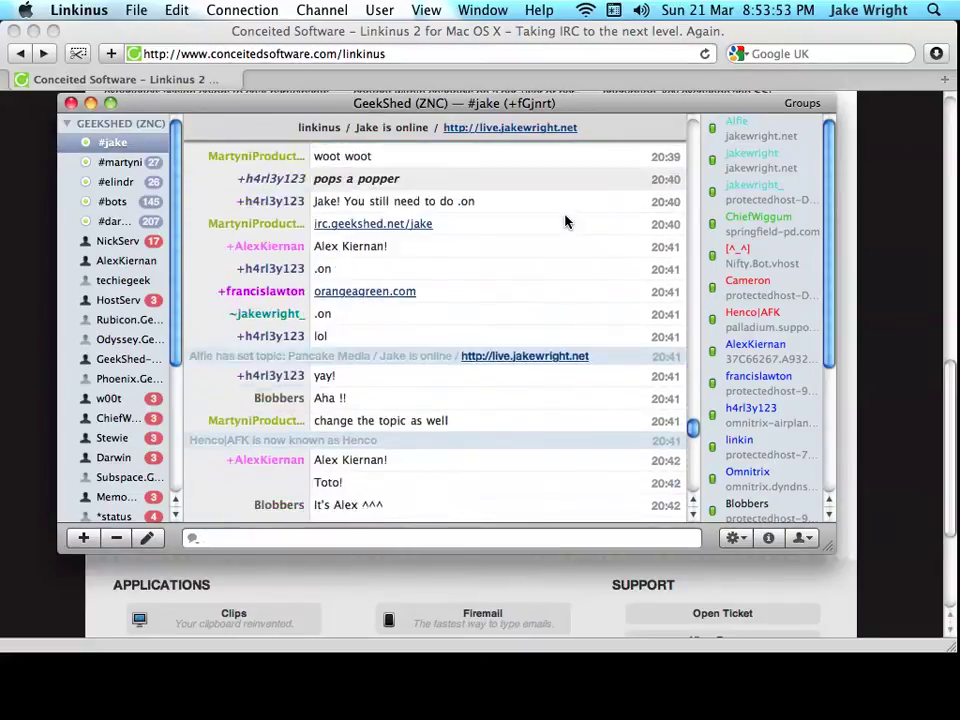
scroll(565, 221, "down", 10)
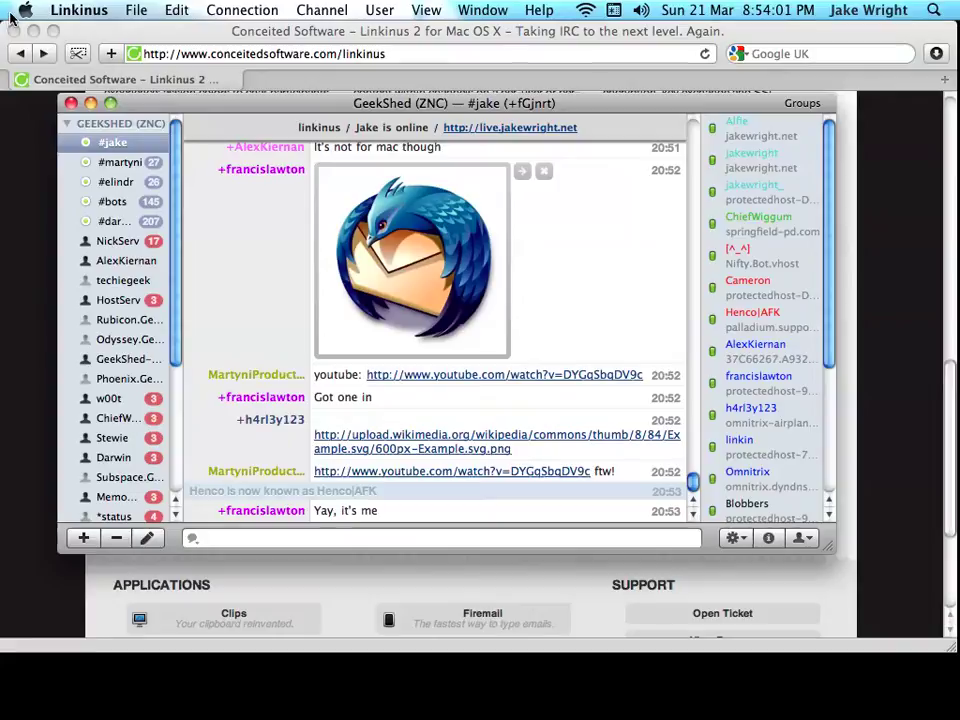
Step: Open the Preferences, review the installed AppleScript scripts and return to the overview of all categories
left_click(100, 12)
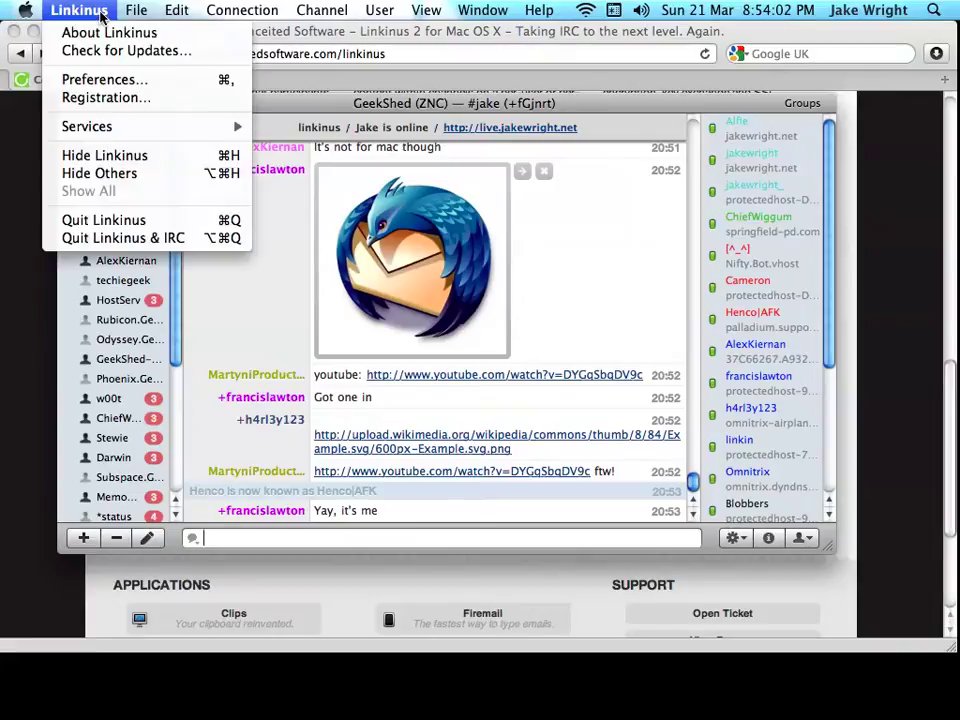
left_click(107, 80)
left_click_drag(664, 197, 606, 154)
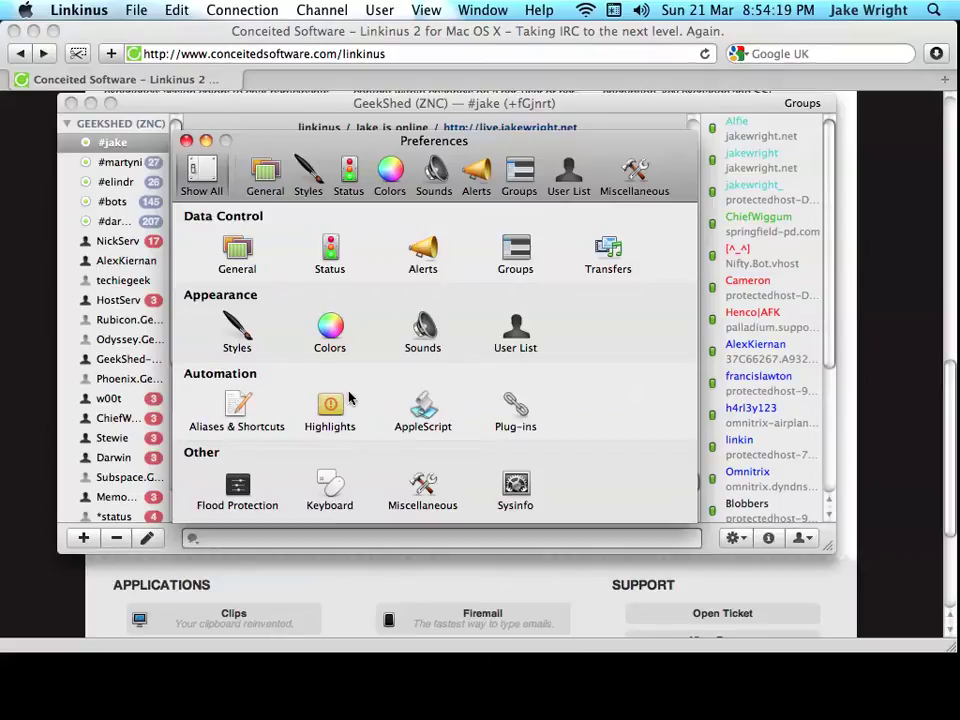
left_click(423, 405)
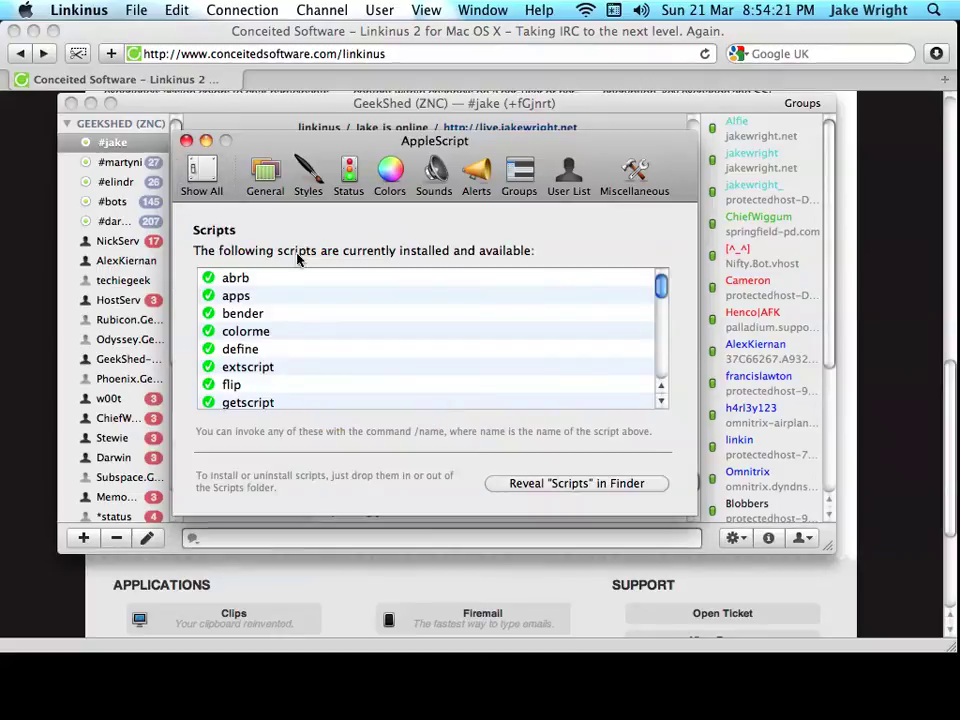
scroll(279, 280, "down", 10)
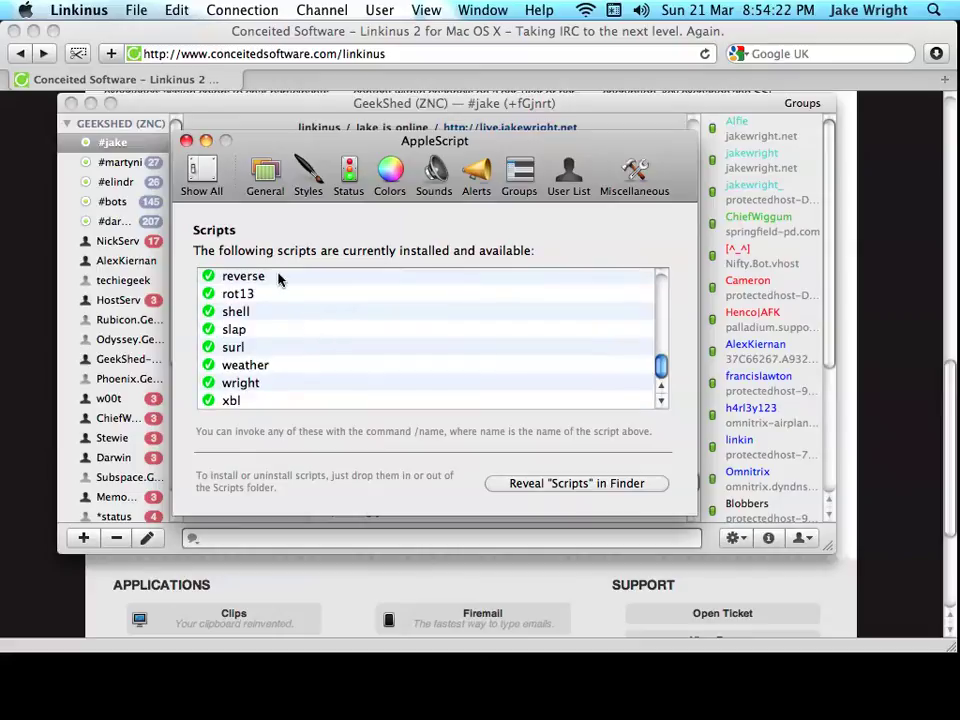
left_click(199, 172)
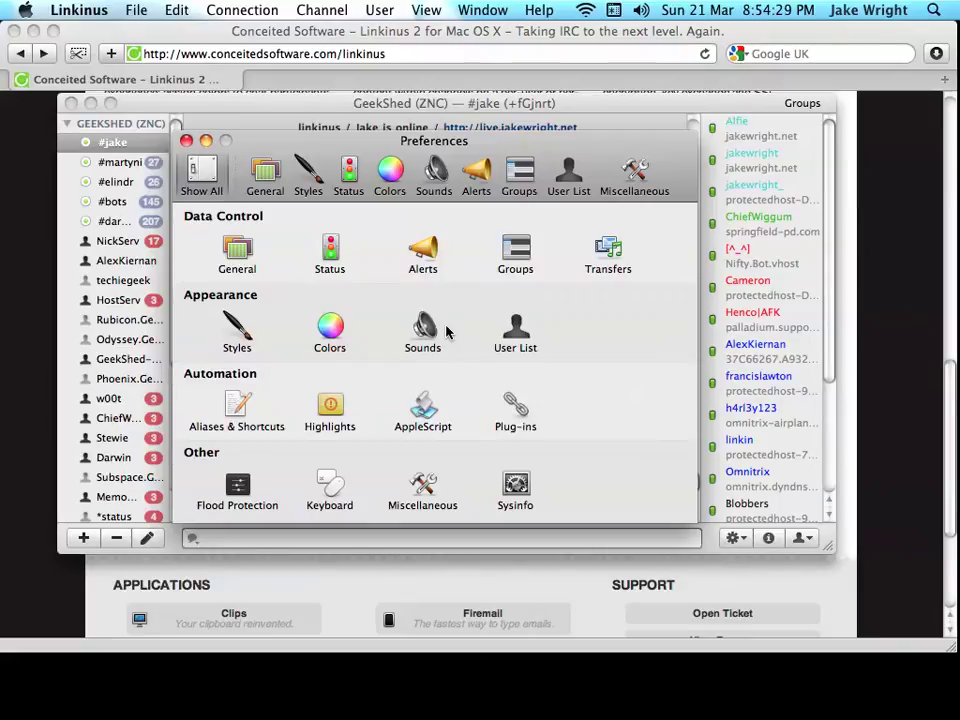
Step: Examine the Colors, Status and Styles settings in the Preferences
mouse_move(771, 712)
left_click(399, 175)
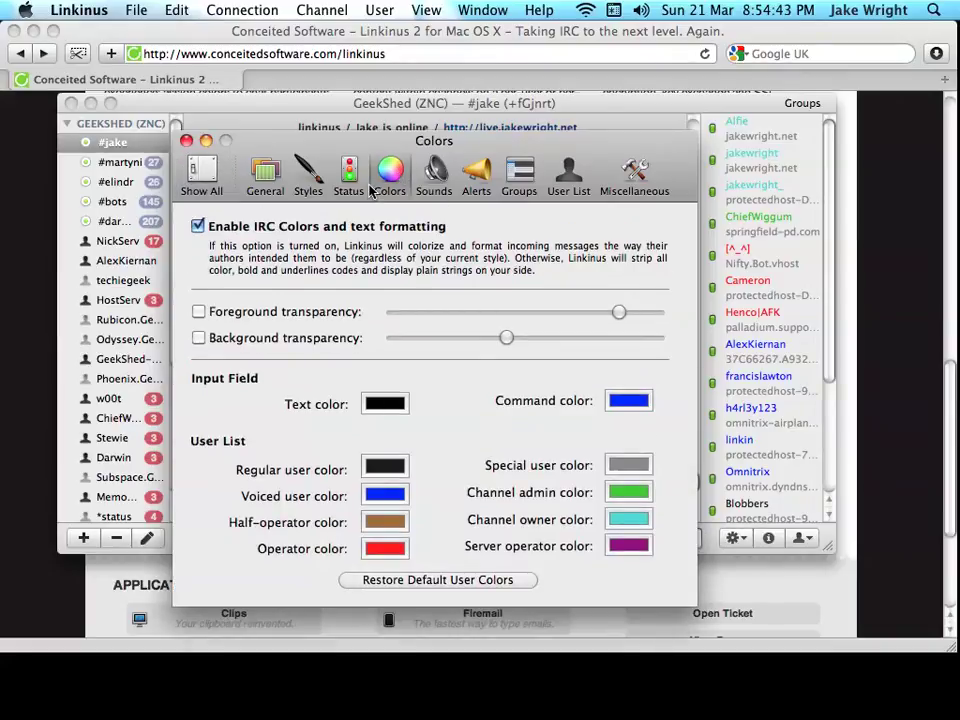
left_click(352, 185)
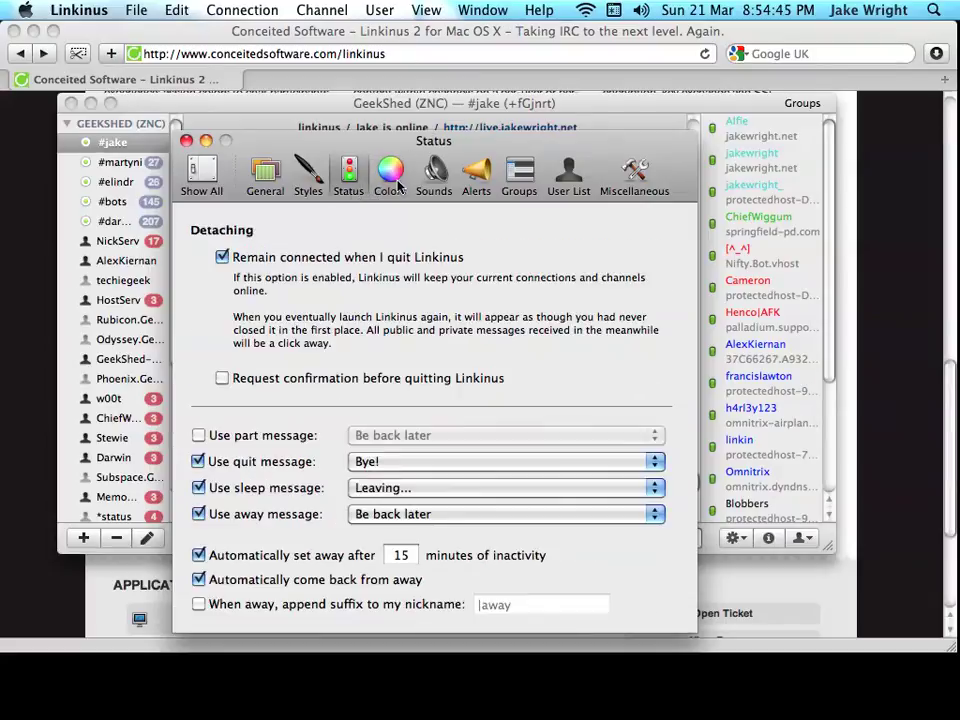
left_click(382, 183)
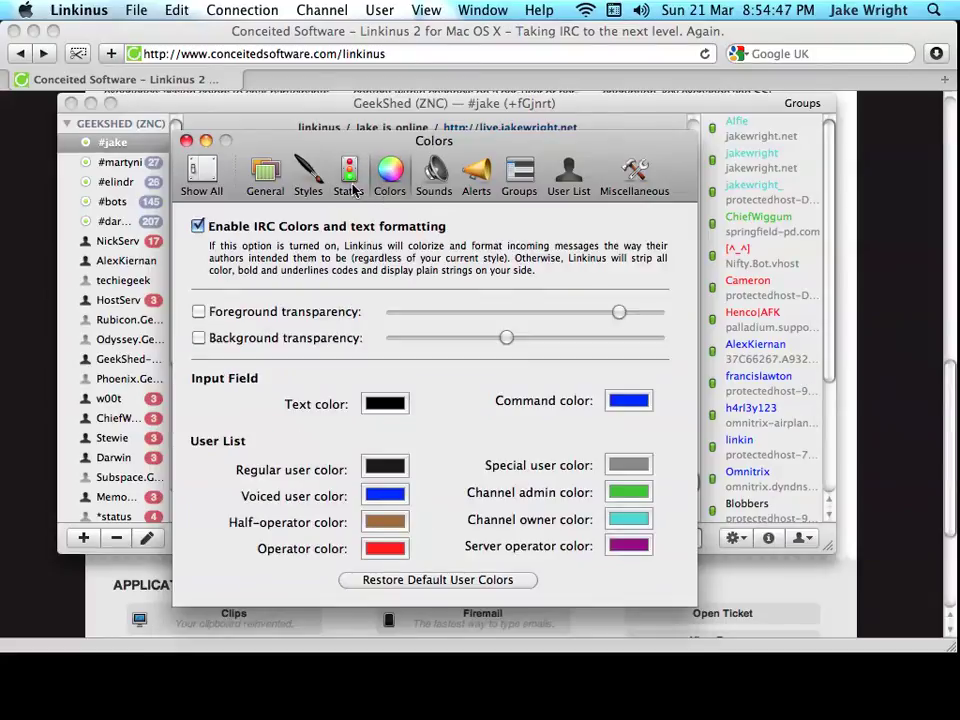
left_click(298, 182)
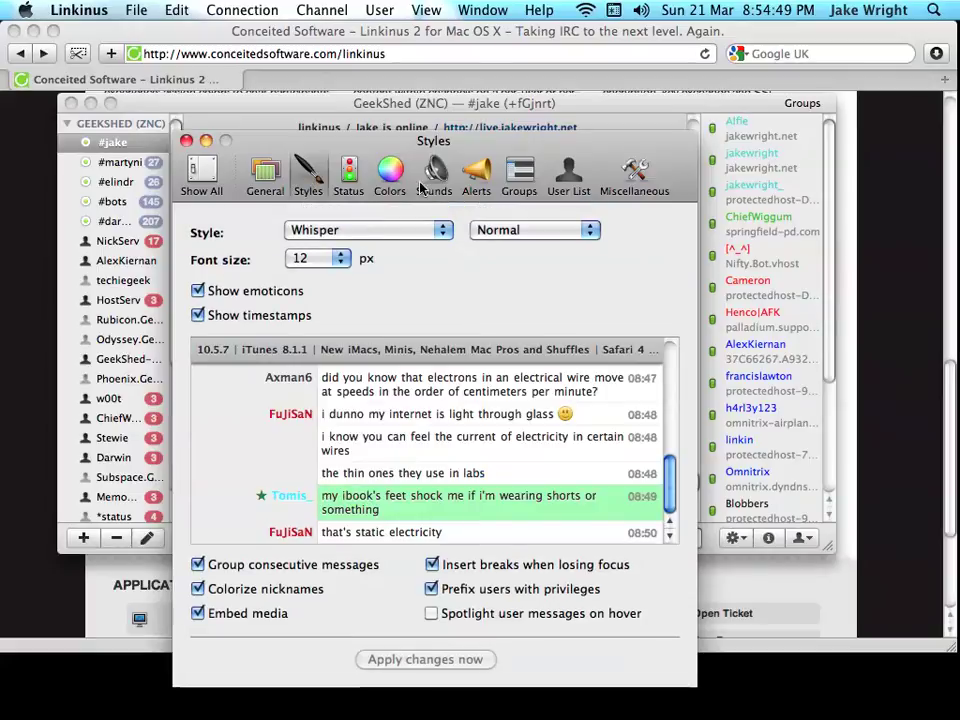
Step: Apply the Midnight style to the chat and uncover the channel window to preview its look
left_click(390, 233)
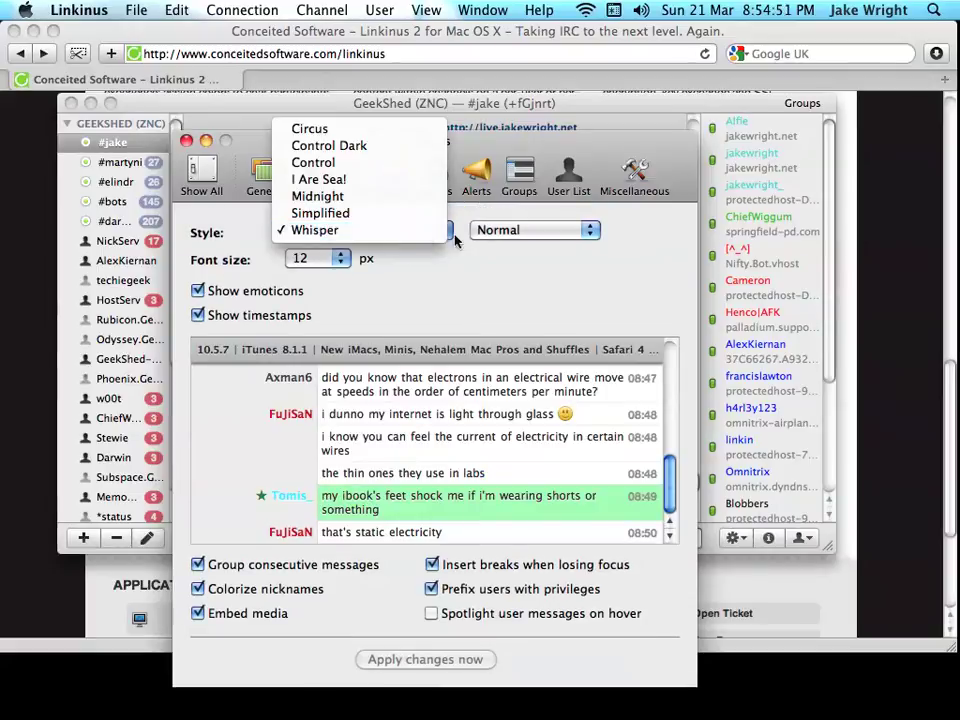
left_click(384, 199)
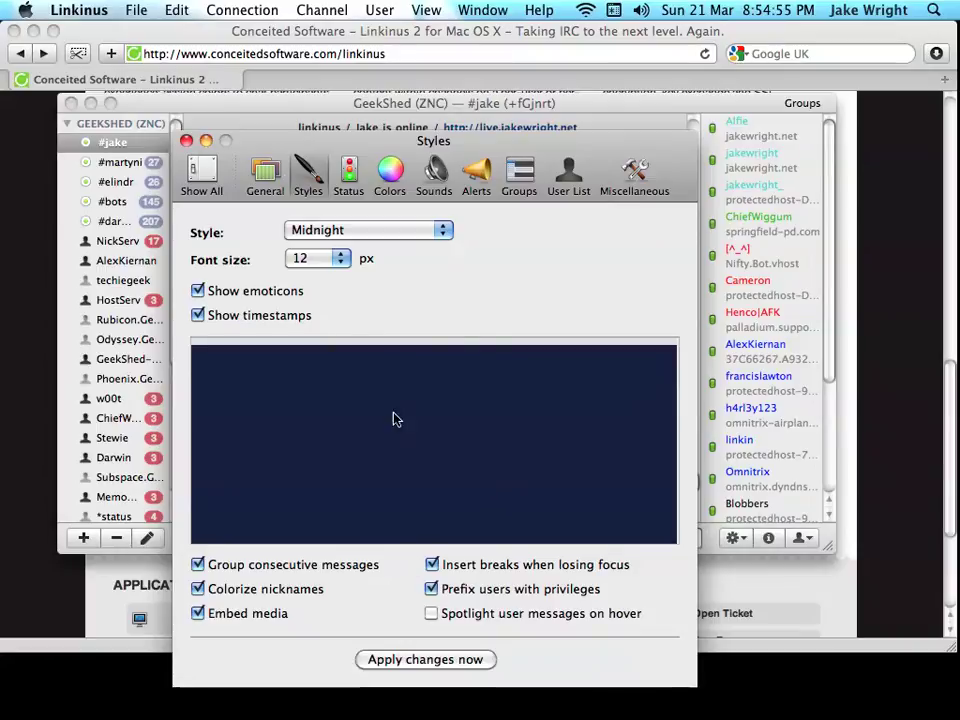
left_click(456, 670)
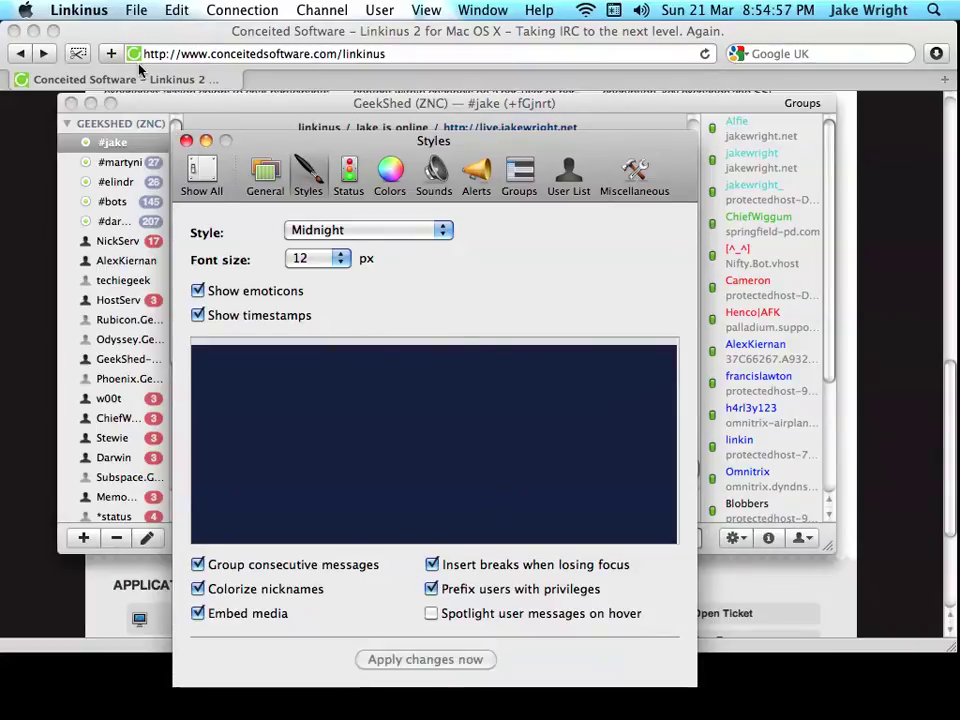
left_click_drag(269, 147, 780, 94)
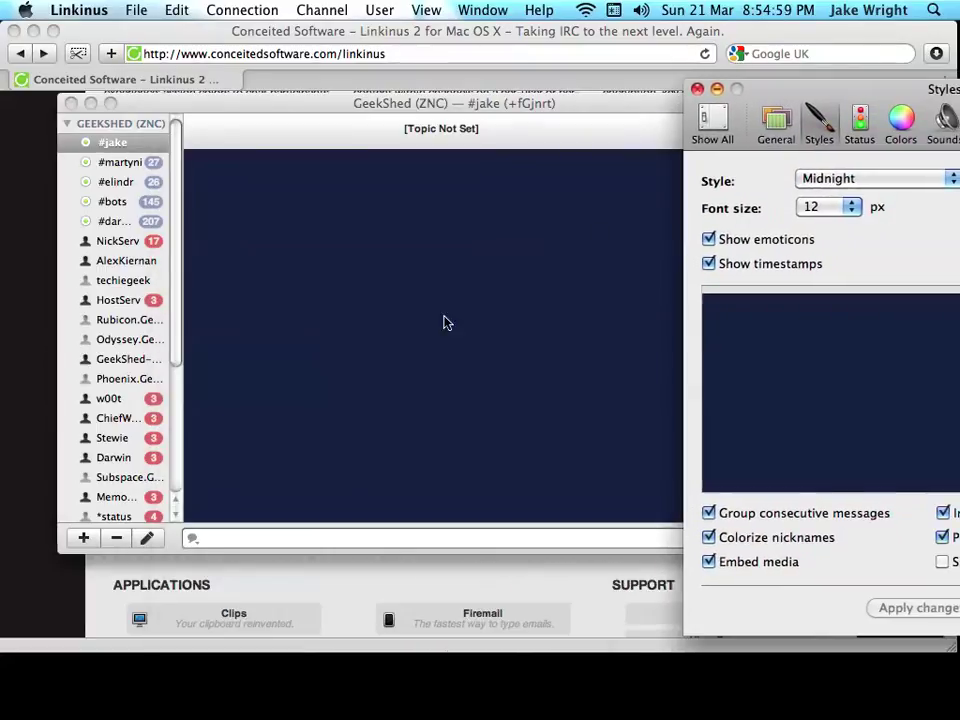
left_click_drag(843, 163, 694, 113)
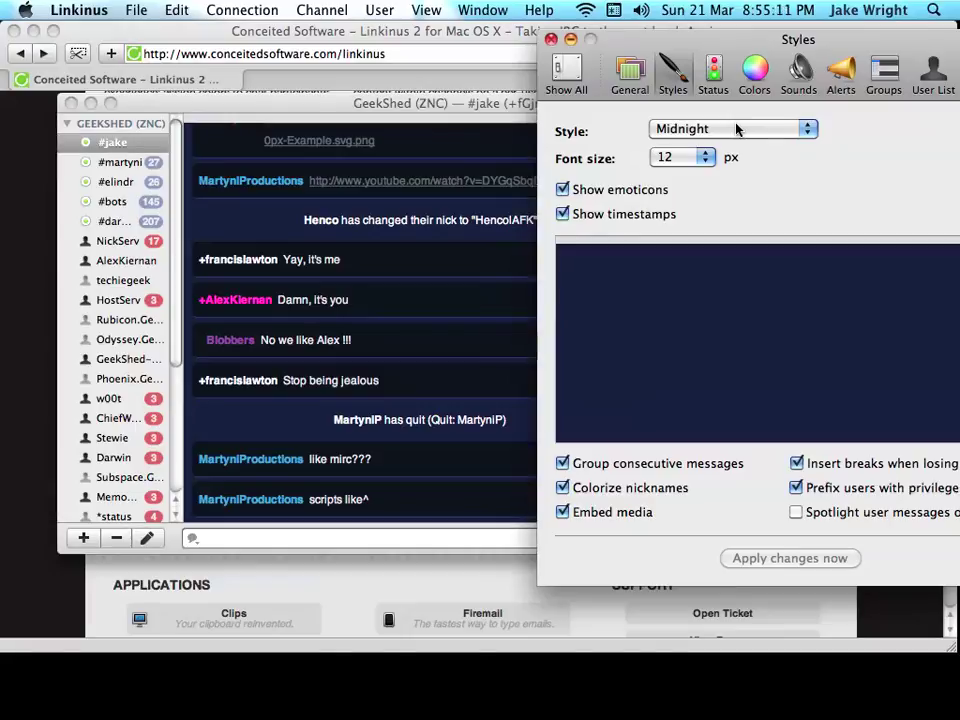
Step: Set the chat style back to Whisper and apply the change
left_click(737, 129)
left_click(897, 170)
left_click(800, 129)
left_click(742, 163)
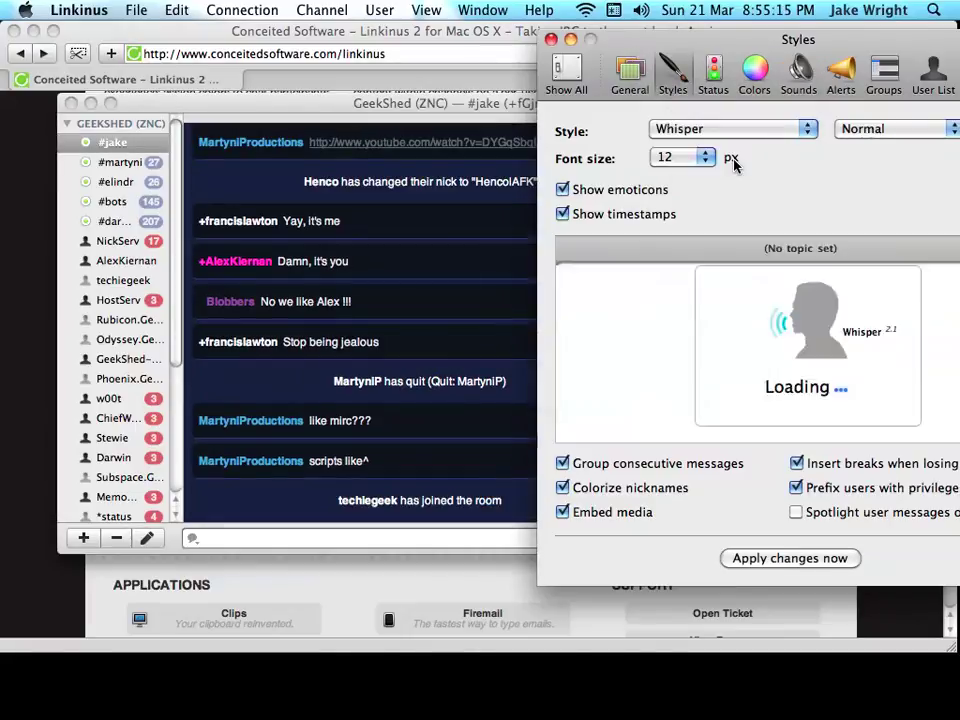
left_click(790, 558)
left_click_drag(684, 47, 357, 56)
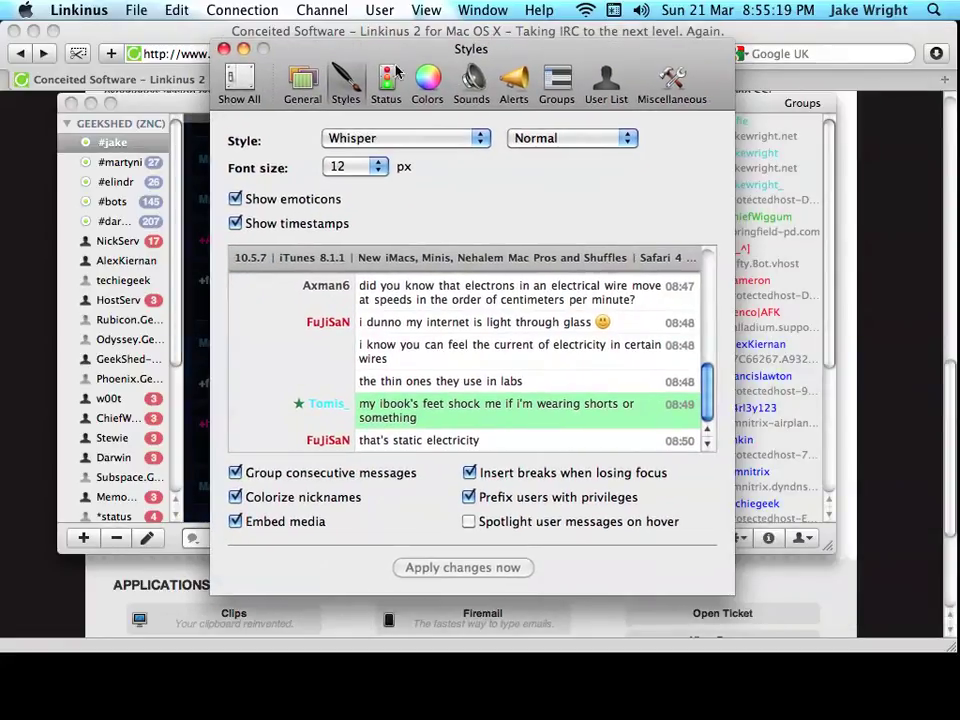
Step: Examine the Sounds and Alerts settings, return to the overview of all categories and close the Preferences
left_click(476, 78)
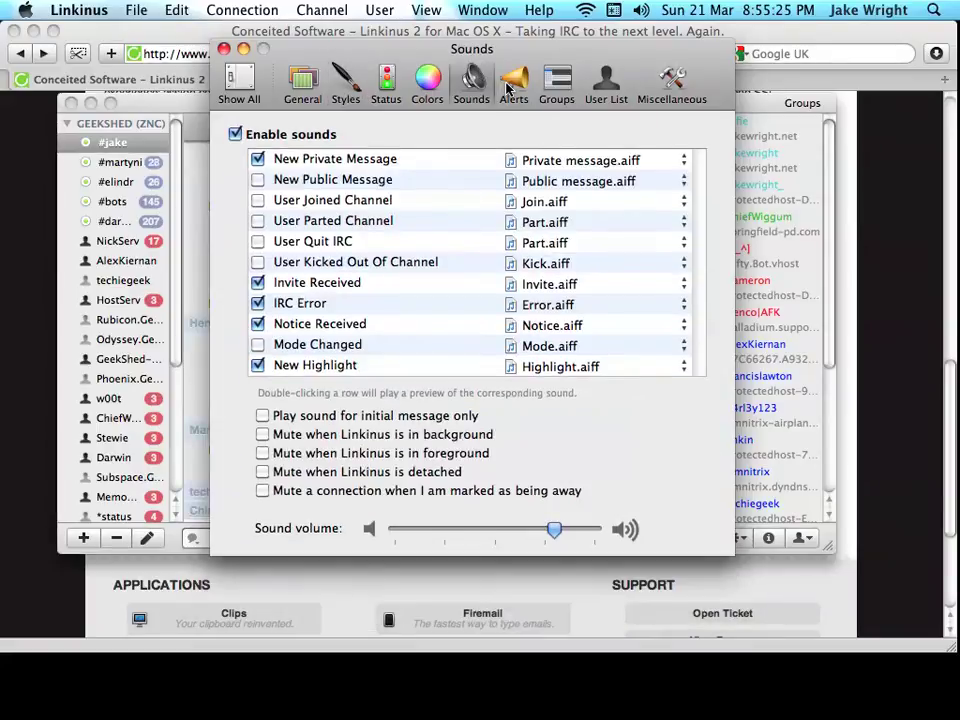
left_click(512, 84)
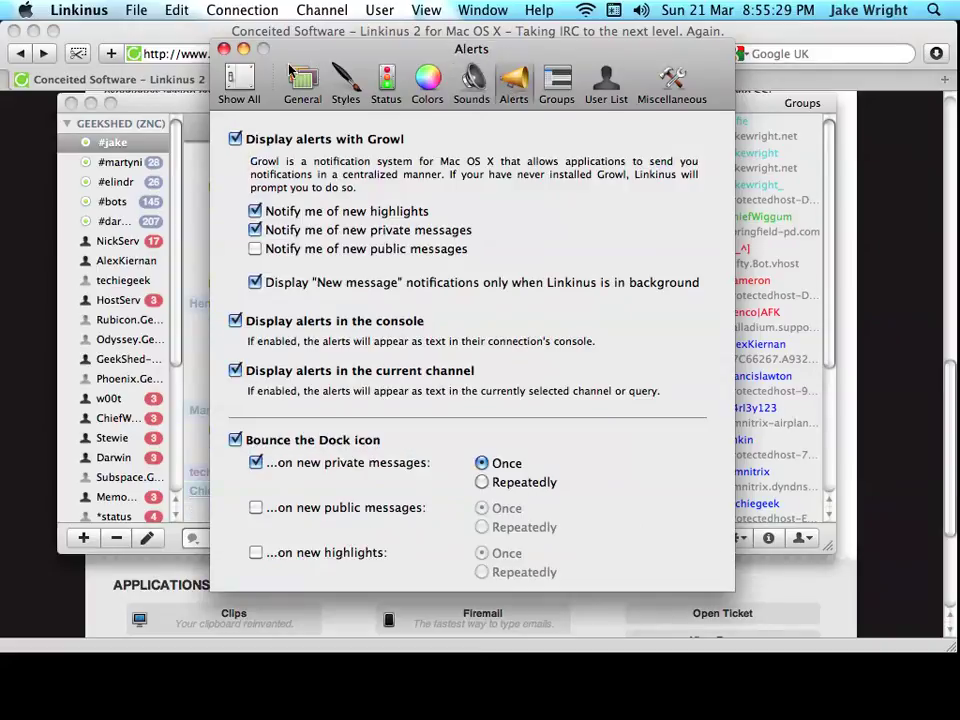
left_click(239, 82)
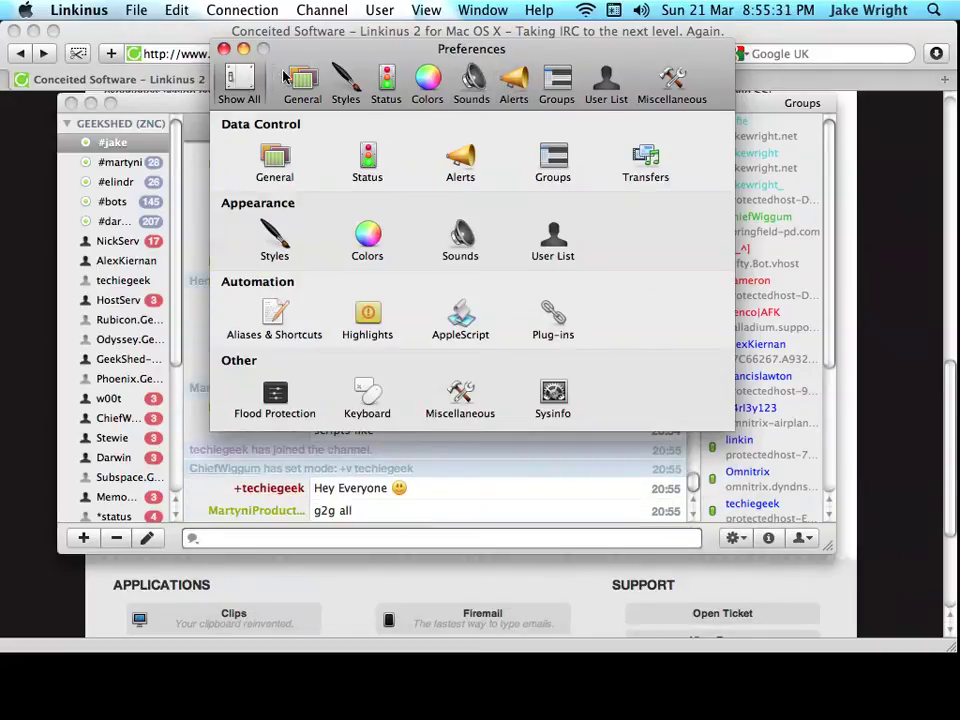
key("super+w")
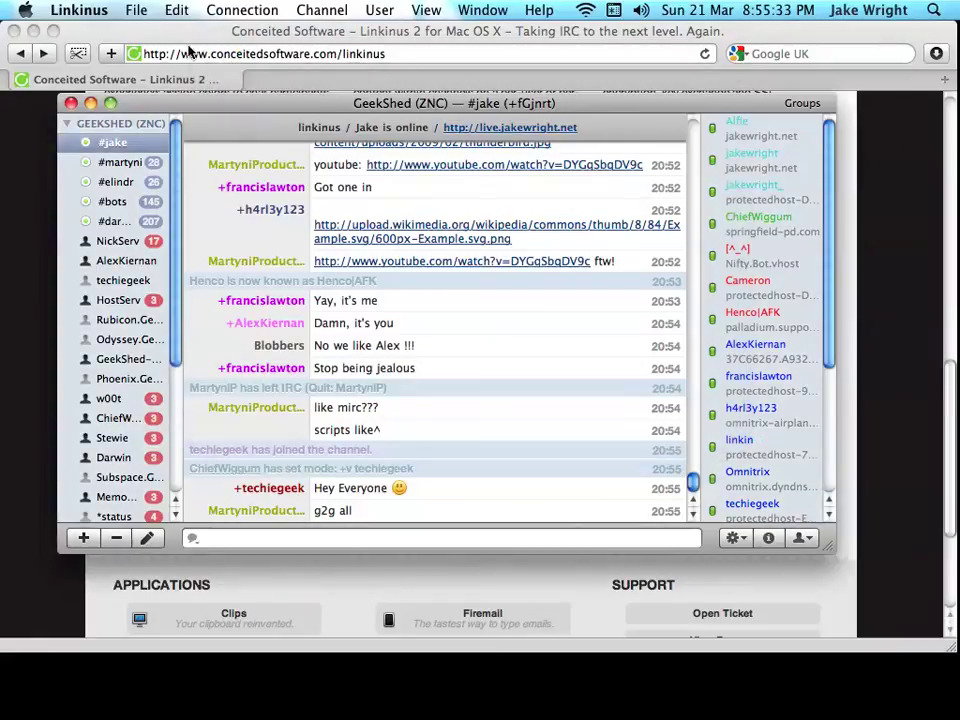
Step: Open the GeekShed (ZNC) connection for editing in the Inspector
left_click(240, 10)
left_click(160, 62)
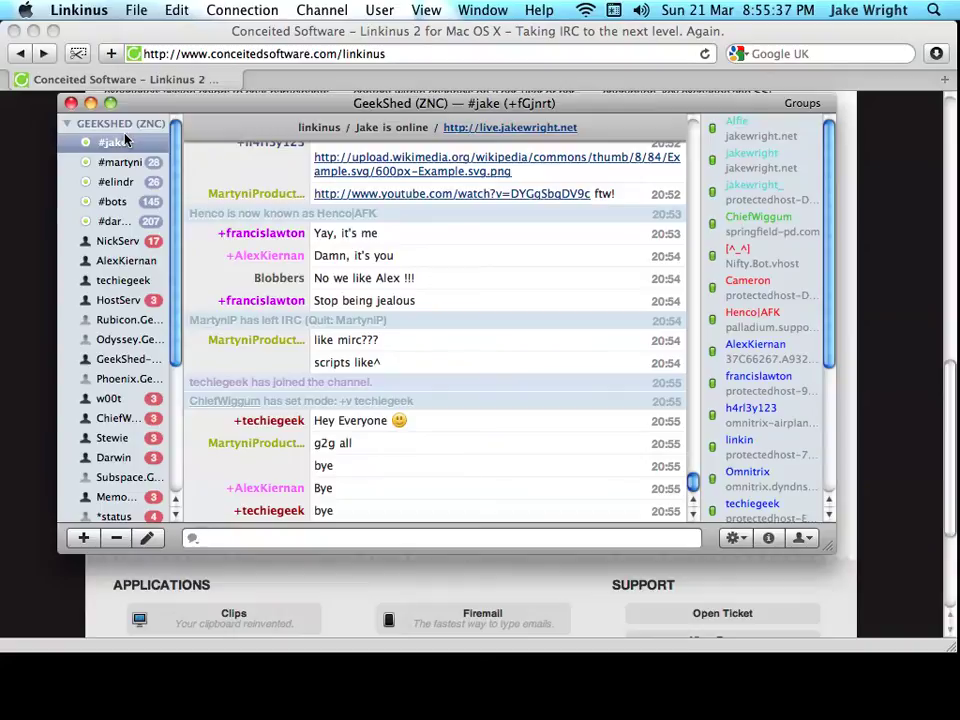
right_click(122, 126)
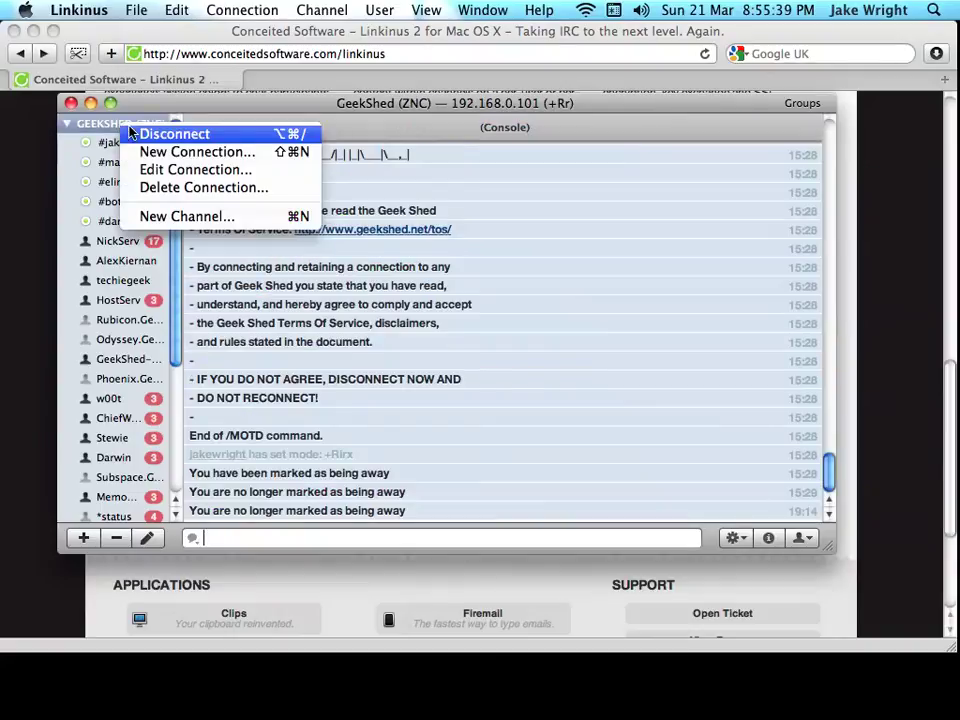
left_click(185, 170)
left_click_drag(474, 41, 429, 98)
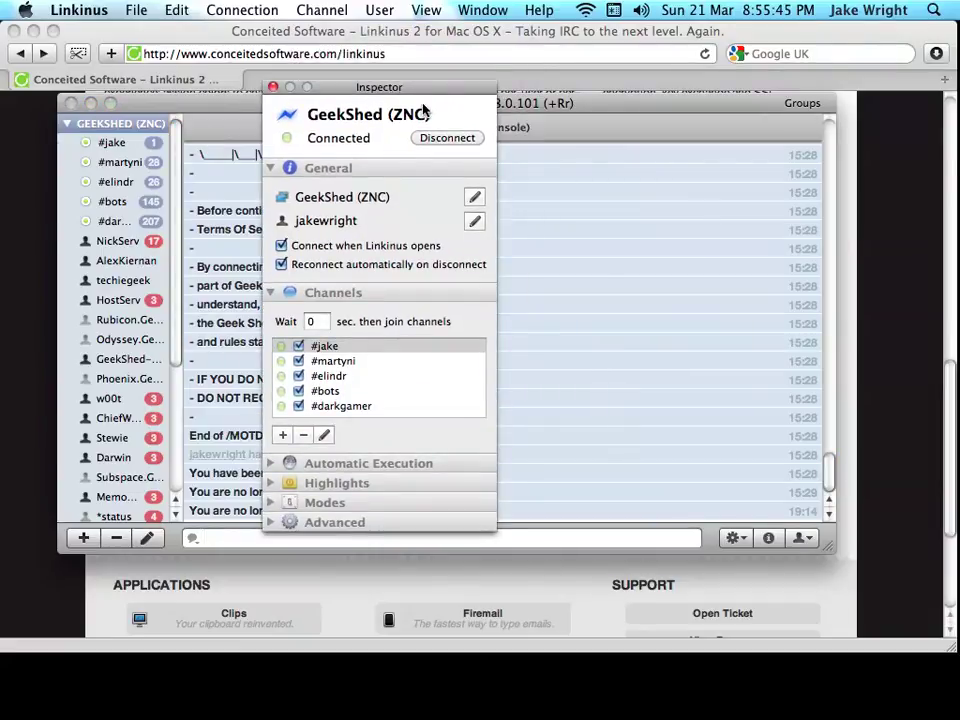
Step: Open the connection's identity editor, select New Identity and arrange the windows so its empty fields are unobstructed
left_click(472, 221)
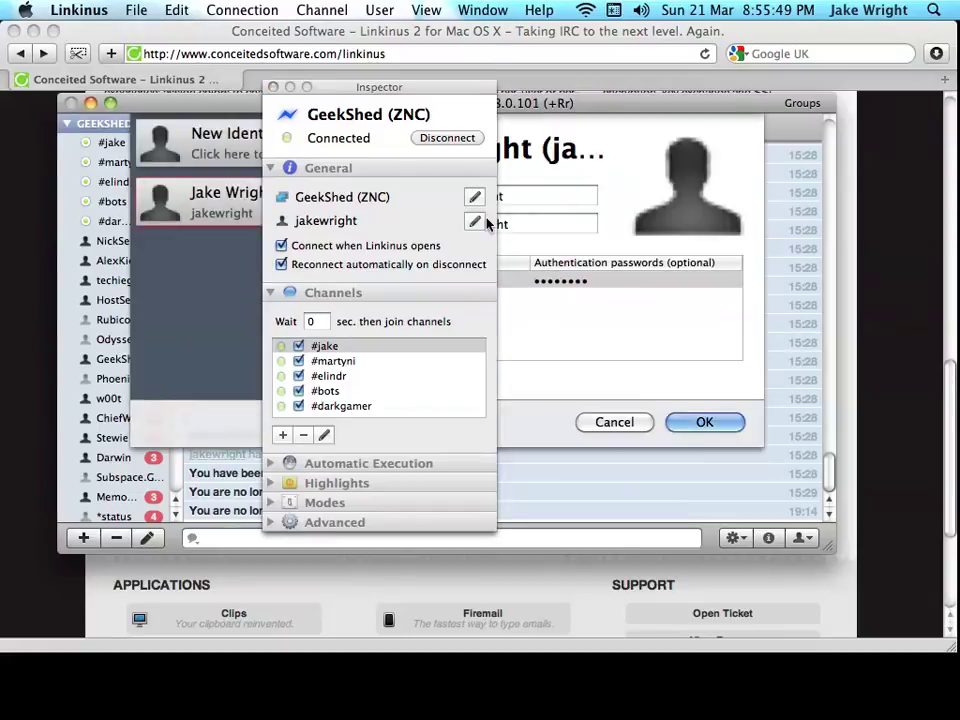
left_click(167, 137)
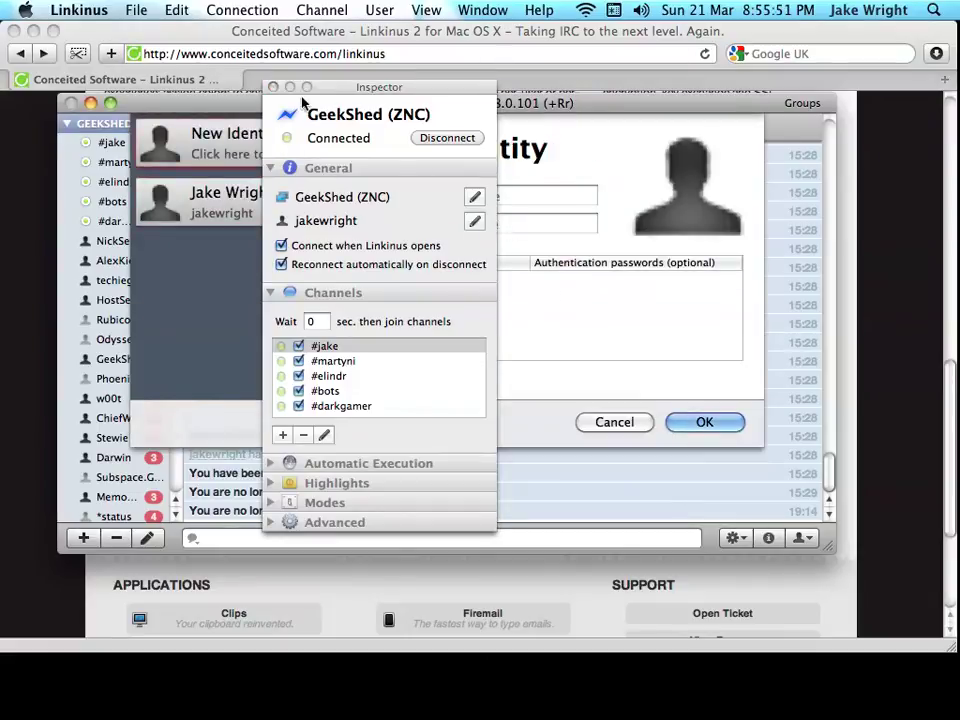
left_click_drag(332, 93, 81, 111)
left_click_drag(399, 112, 475, 133)
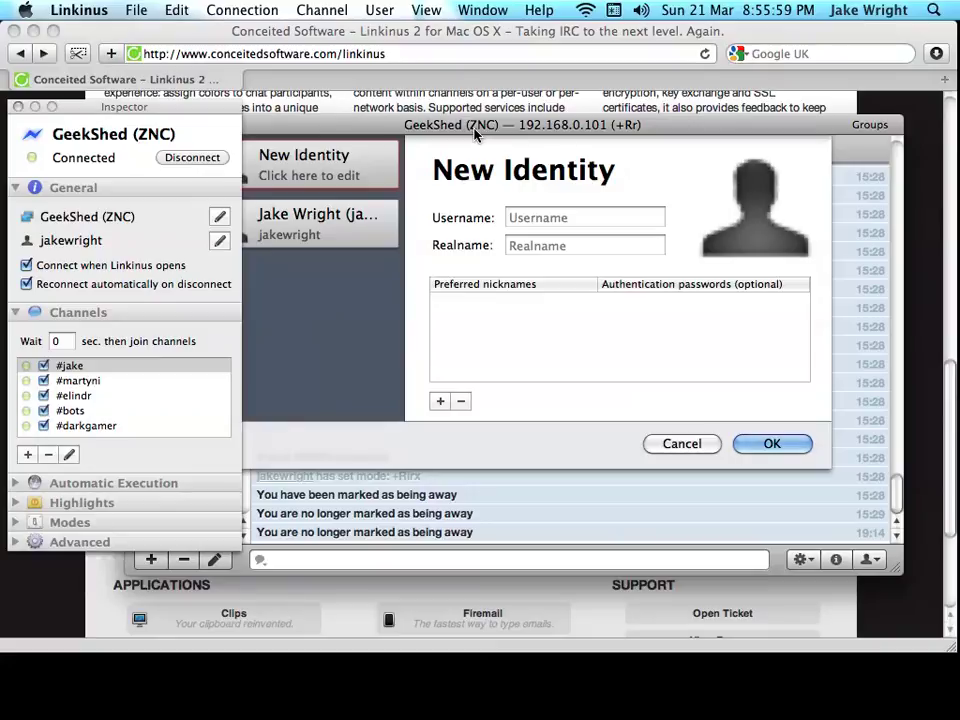
Step: Switch to the Linkinus 2 page in Safari and read the feature descriptions, including the services supported by Identities
left_click(40, 598)
scroll(478, 455, "up", 10)
scroll(641, 461, "up", 1)
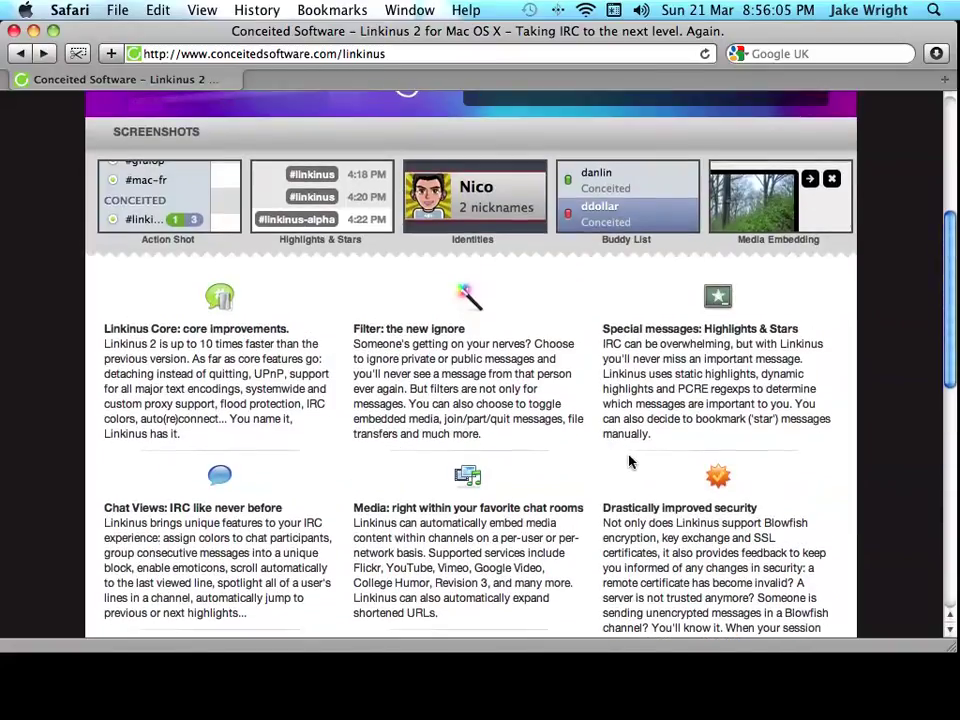
scroll(501, 443, "down", 4)
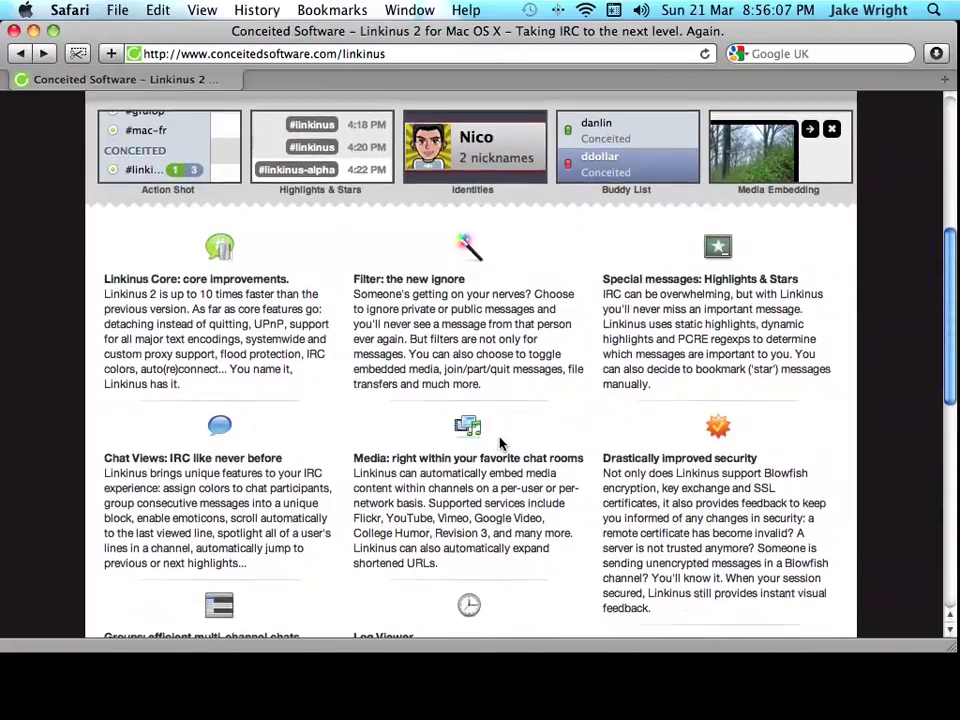
scroll(500, 440, "down", 8)
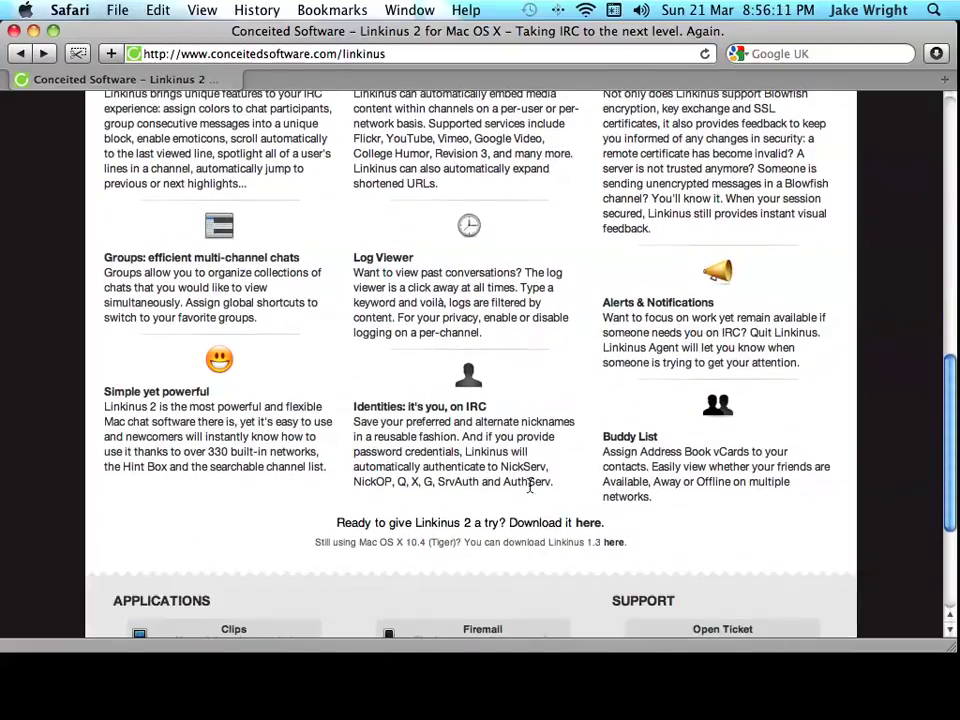
left_click_drag(521, 476, 553, 487)
left_click(551, 484)
Step: Switch back to Linkinus and cancel the identity editor
mouse_move(617, 716)
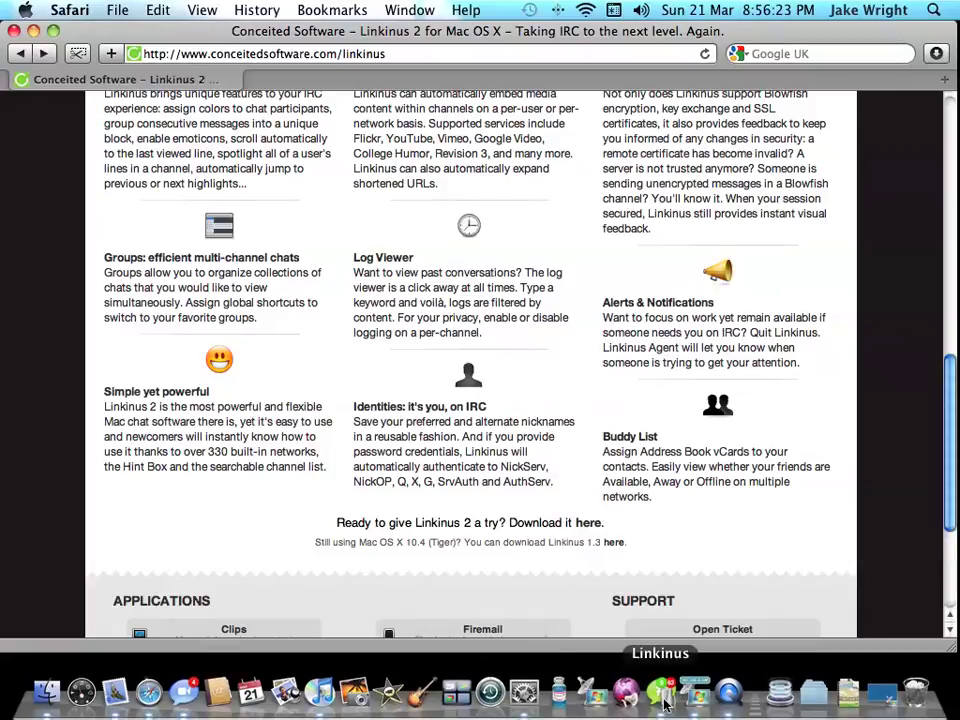
left_click(660, 693)
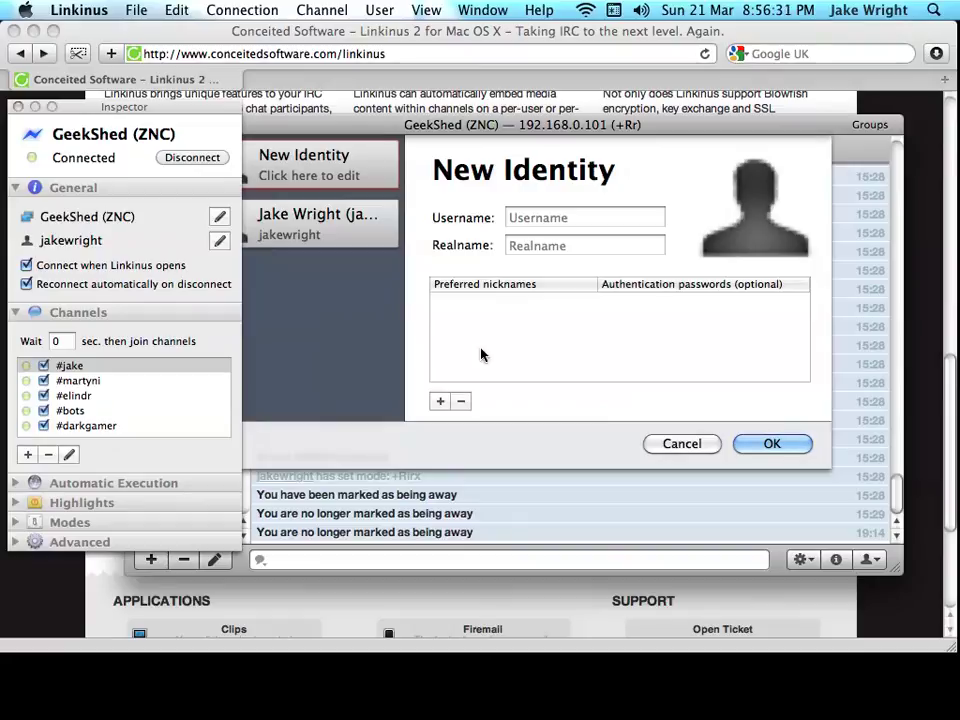
left_click(670, 446)
Step: Examine the Automatic Execution and Highlights sections of the GeekShed (ZNC) Inspector, then close it
left_click_drag(184, 107, 474, 82)
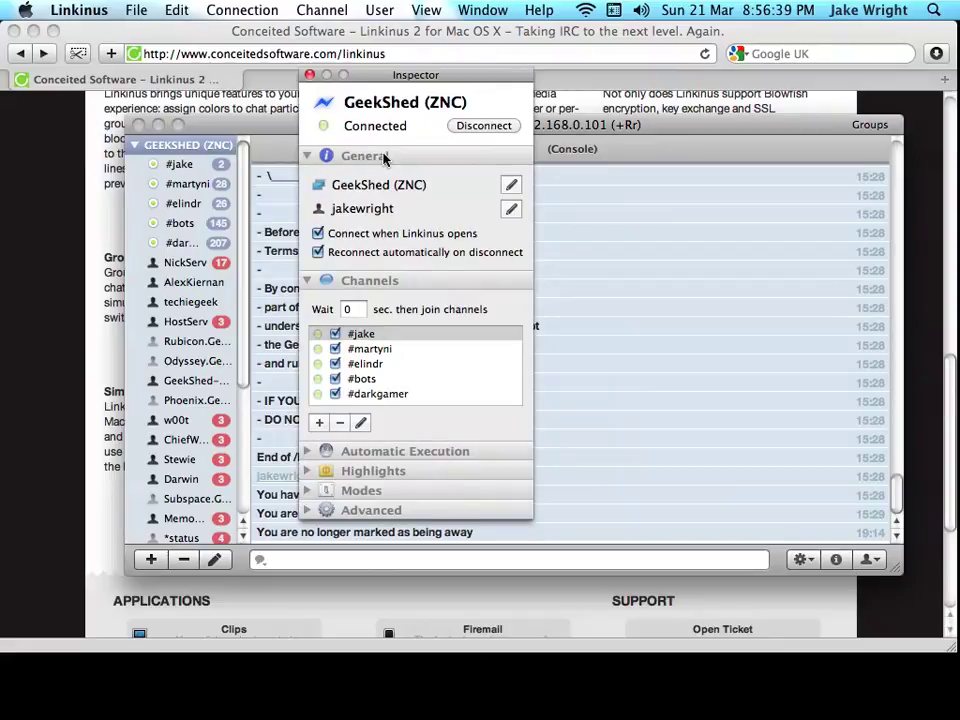
left_click(308, 451)
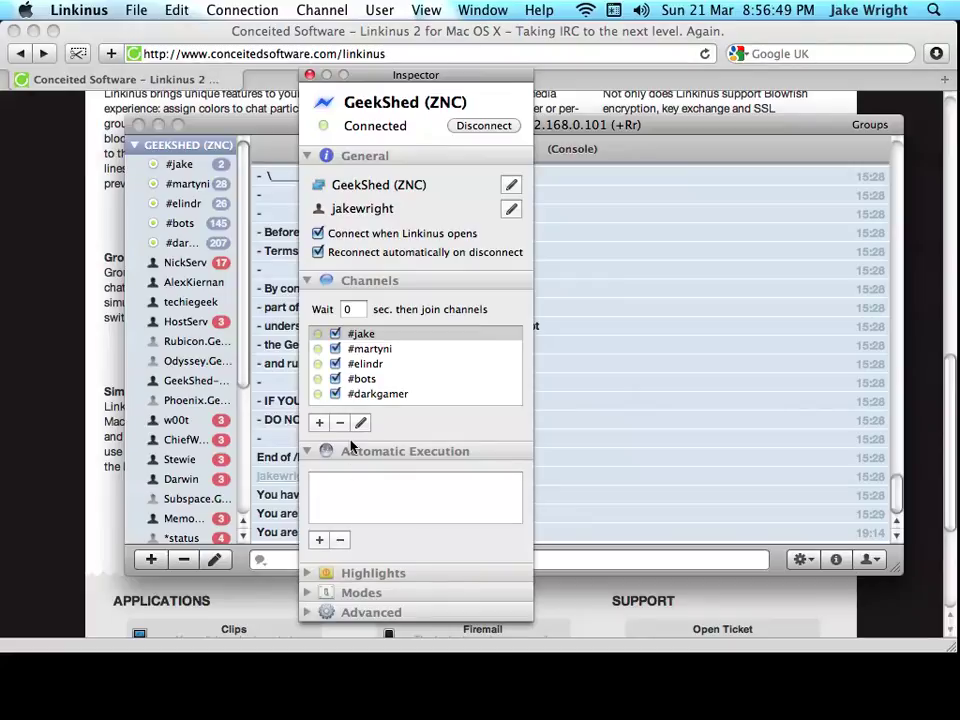
left_click(307, 573)
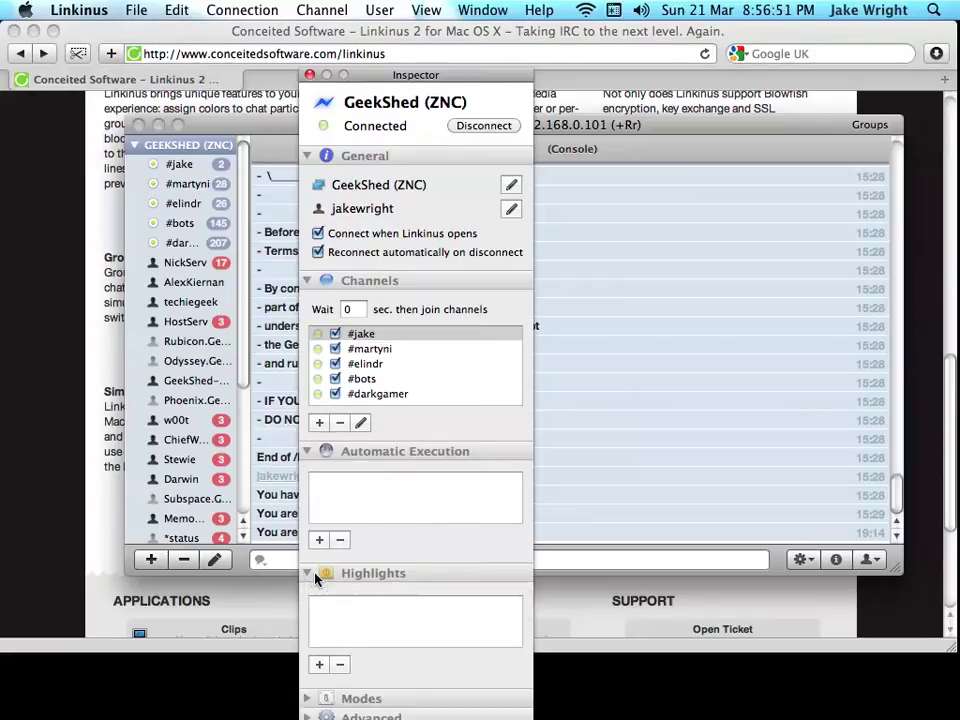
left_click(310, 76)
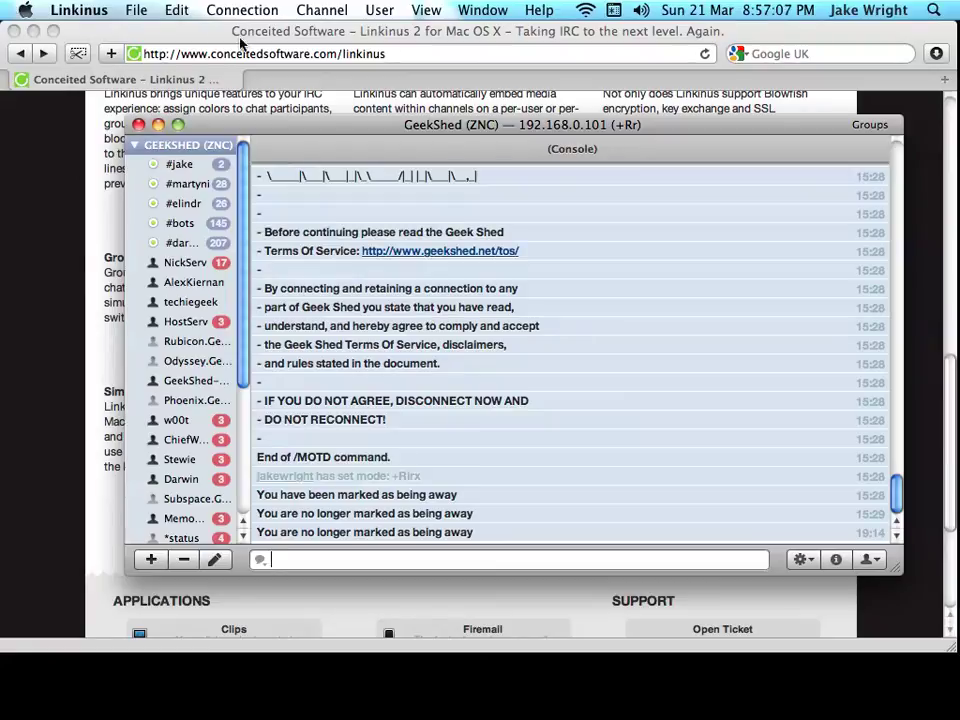
Step: Return to the #jake channel, browse the latest #bots log in the Log Viewer and close the viewer
left_click_drag(322, 141, 240, 119)
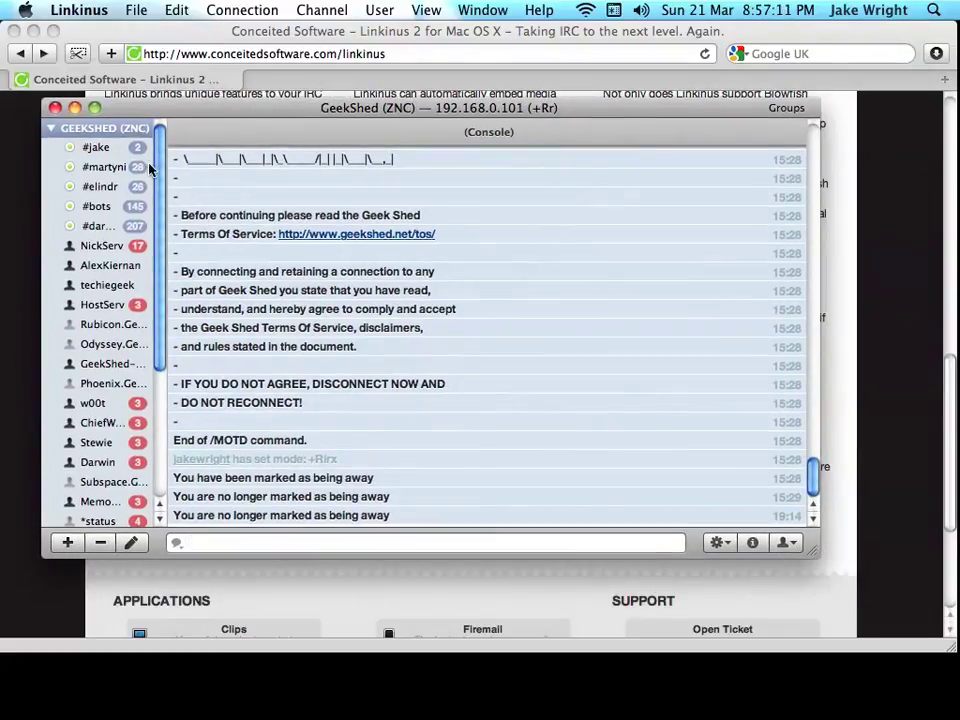
left_click(103, 152)
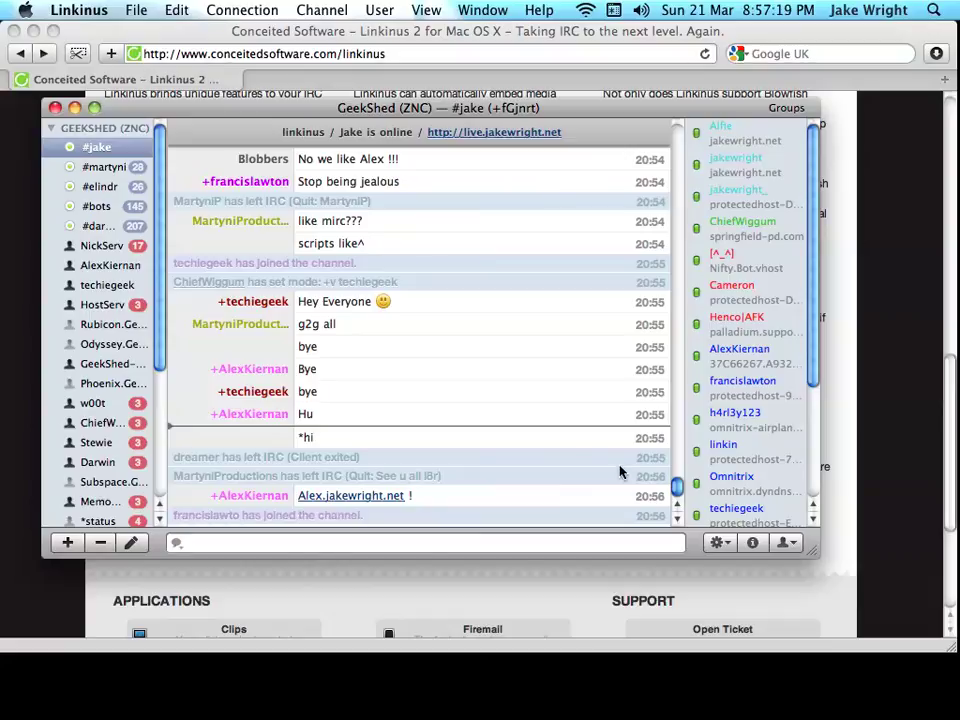
left_click(719, 543)
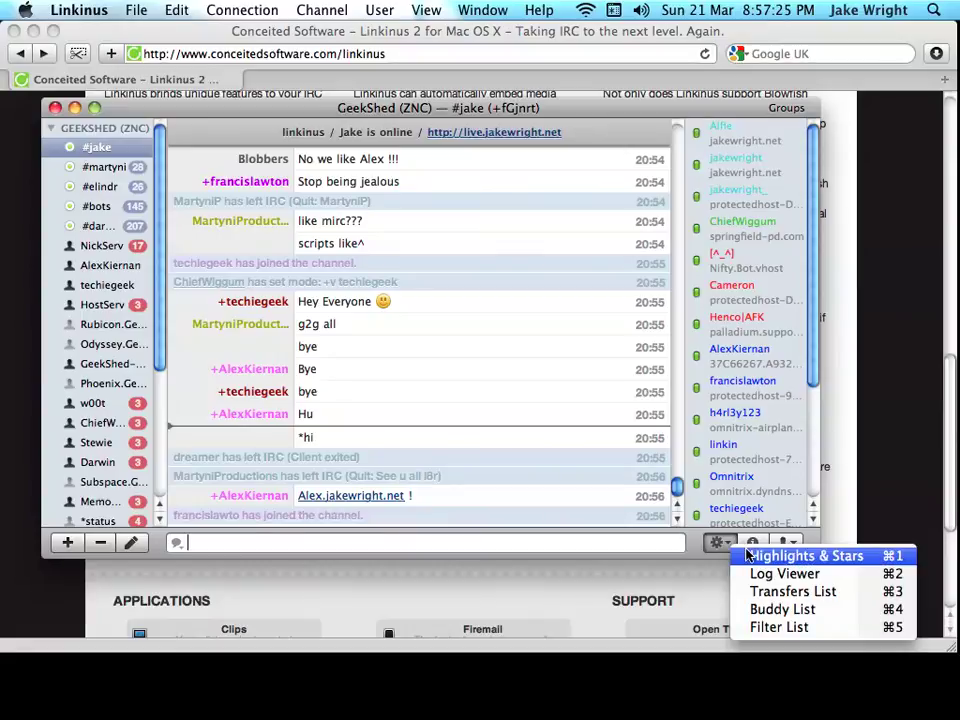
left_click(855, 576)
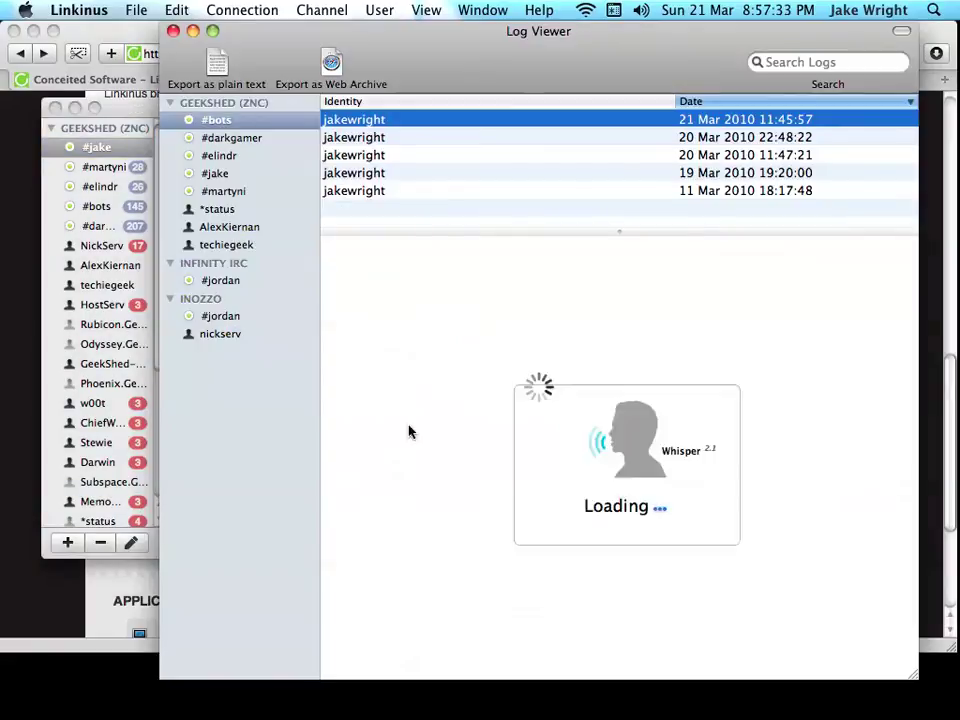
left_click_drag(500, 60, 433, 55)
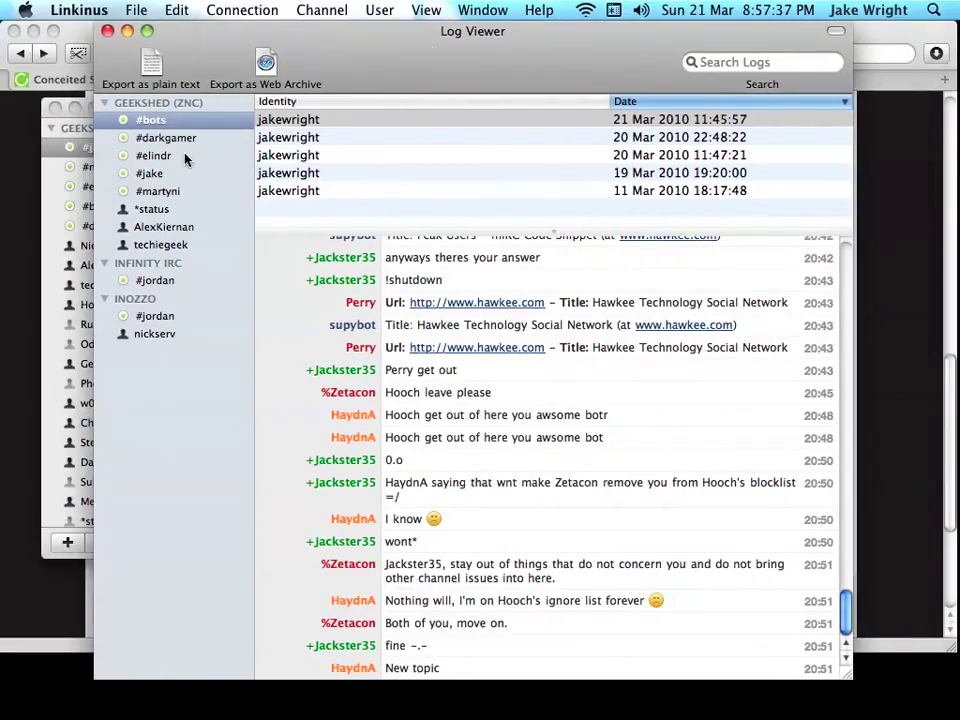
scroll(512, 361, "up", 15)
scroll(452, 321, "down", 20)
left_click(107, 31)
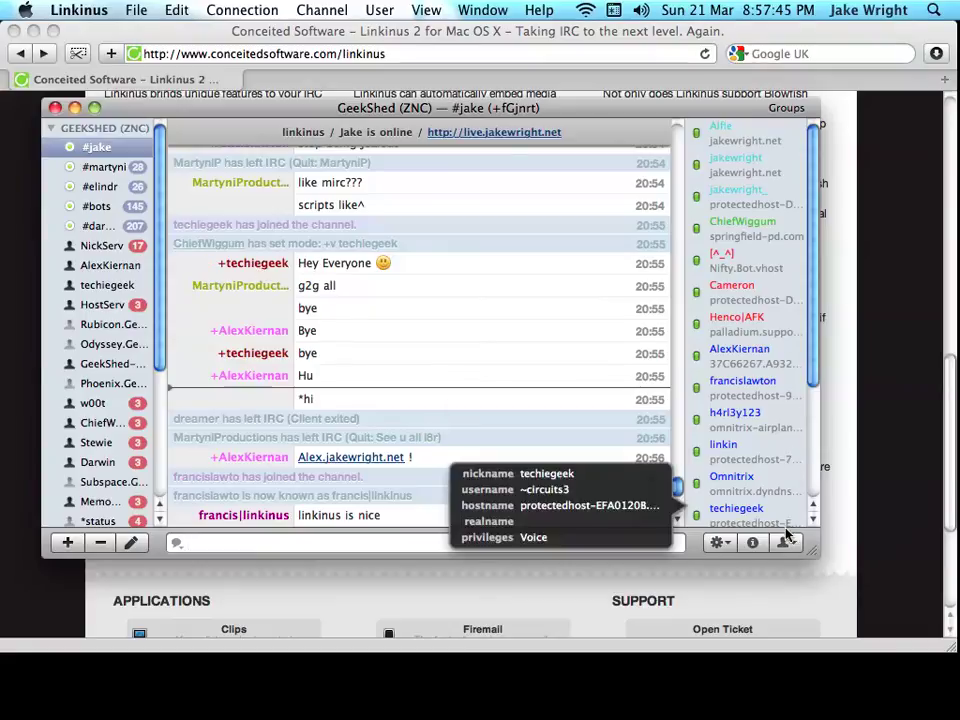
left_click(727, 545)
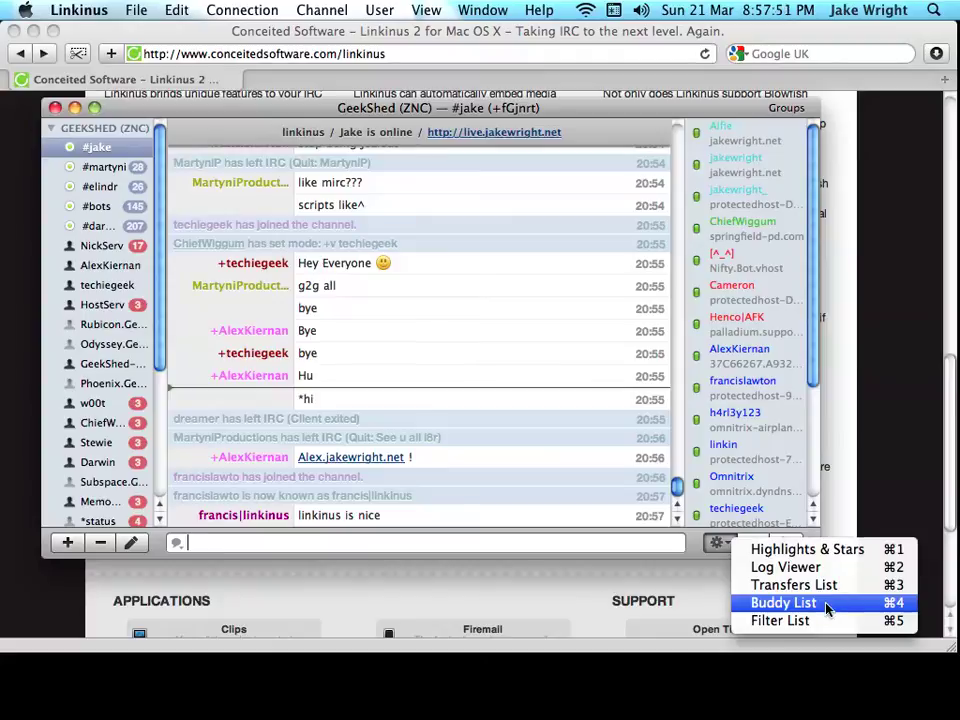
left_click(551, 540)
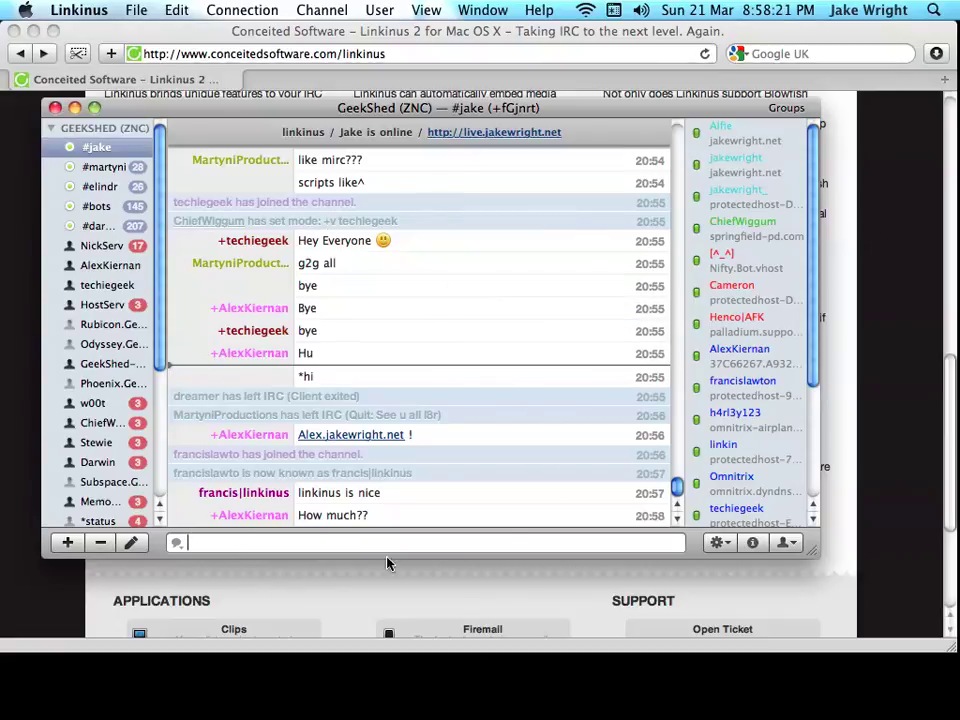
Step: Hide Linkinus and review the price and trial details at the start of the Linkinus 2 web page
key("super+h")
scroll(800, 387, "up", 20)
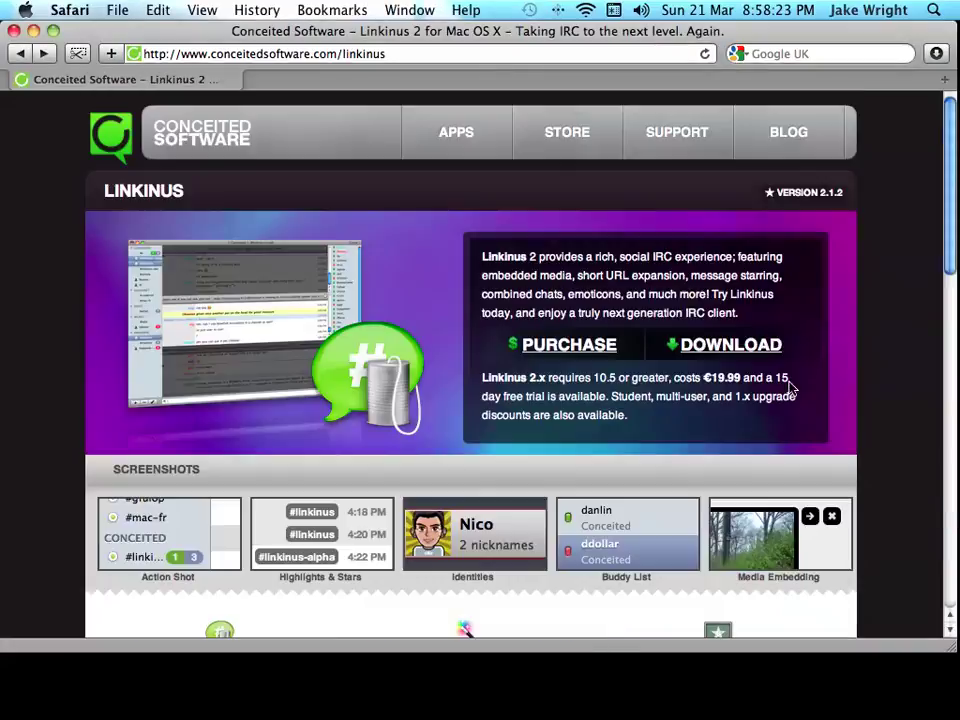
Step: Open the purchase page for Linkinus 2 and examine the Linkinus 2.x single, 5-Pack and Student prices in the store's order list
left_click(563, 344)
scroll(375, 362, "down", 10)
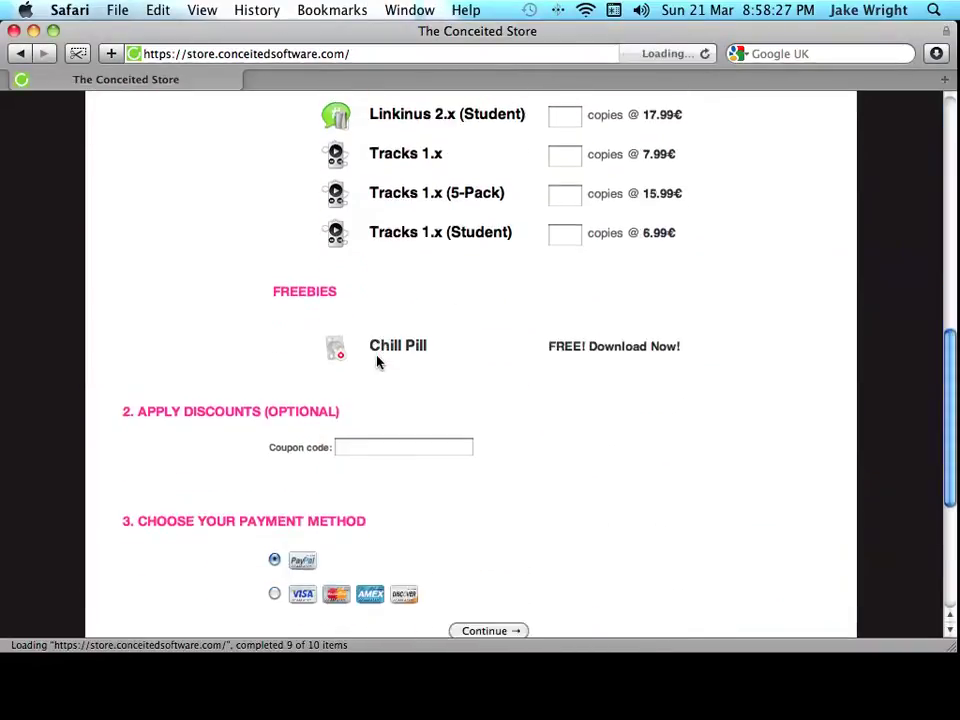
scroll(377, 362, "up", 5)
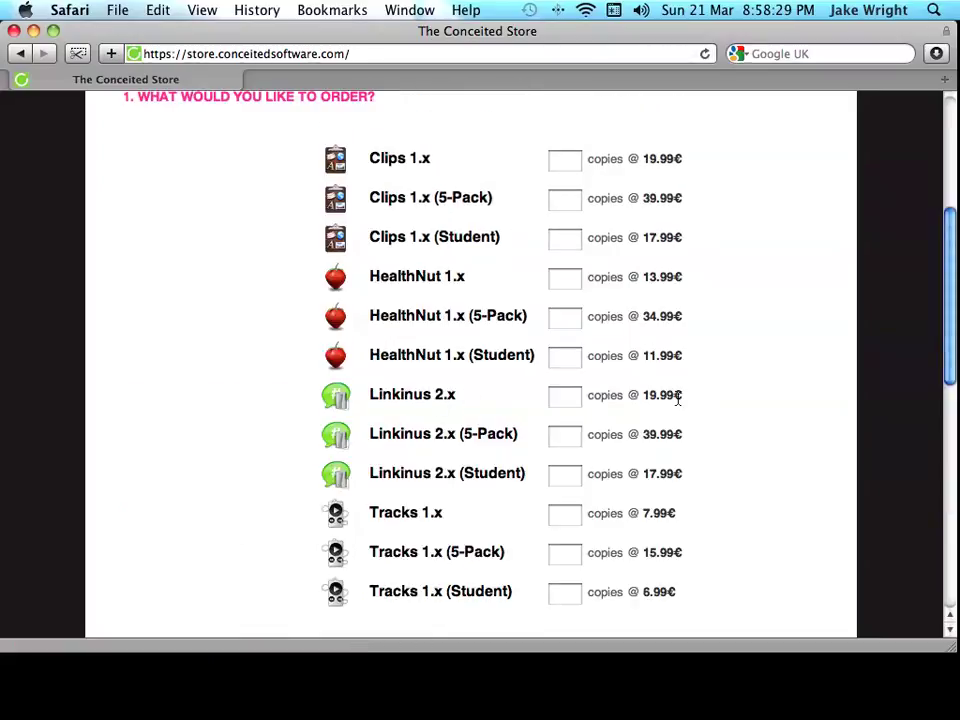
Step: Switch back to Linkinus and look through the list of networks, channels and private chats beside the #jake conversation
mouse_move(665, 698)
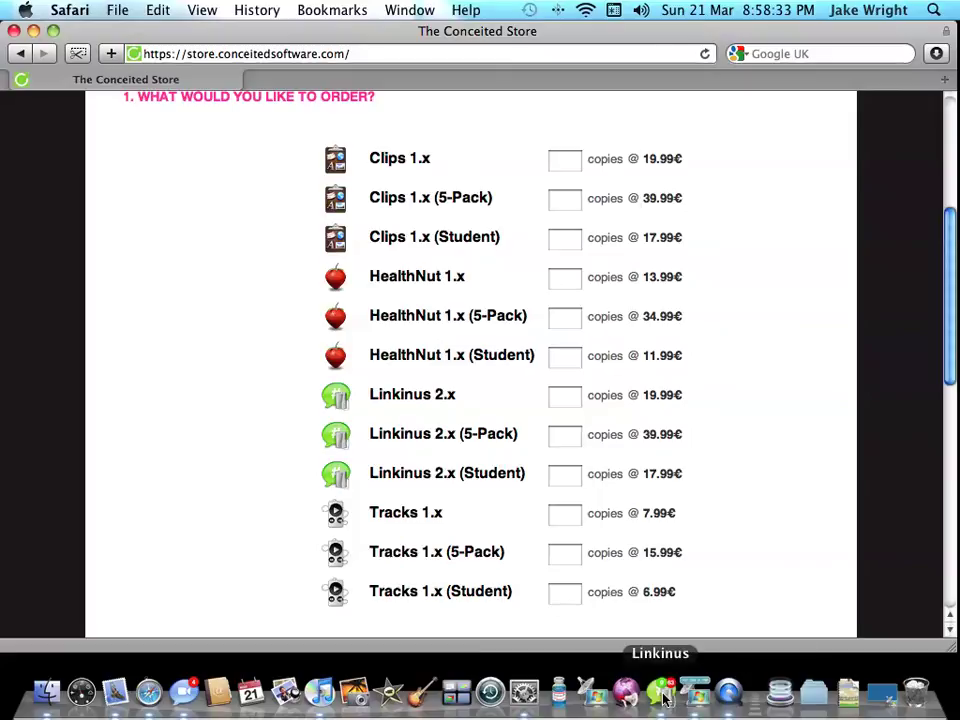
left_click(664, 696)
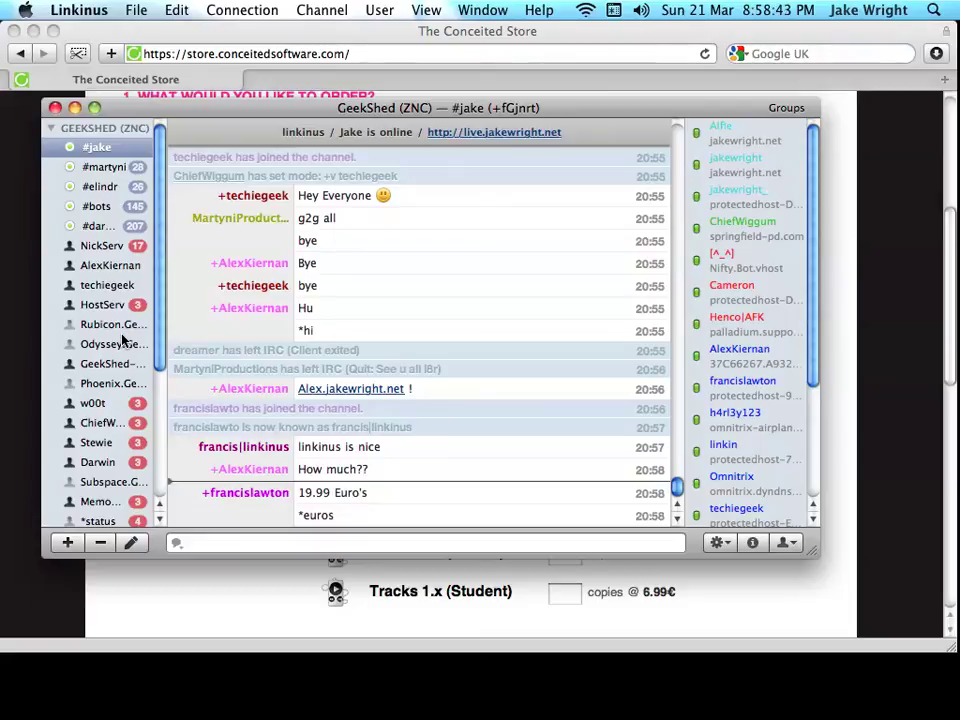
scroll(100, 330, "down", 5)
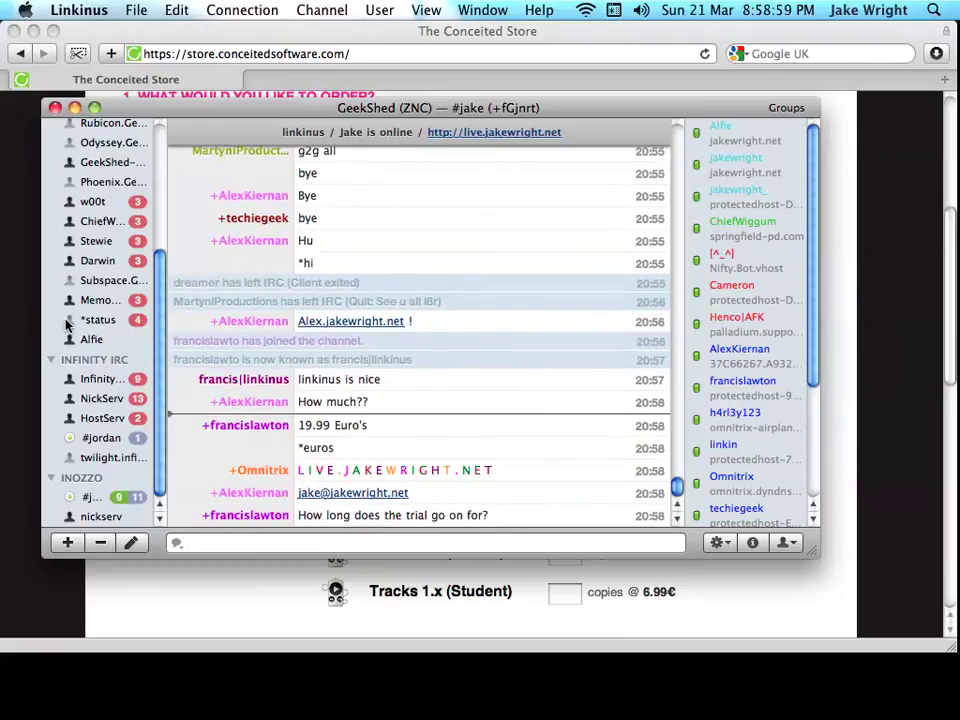
scroll(103, 236, "up", 5)
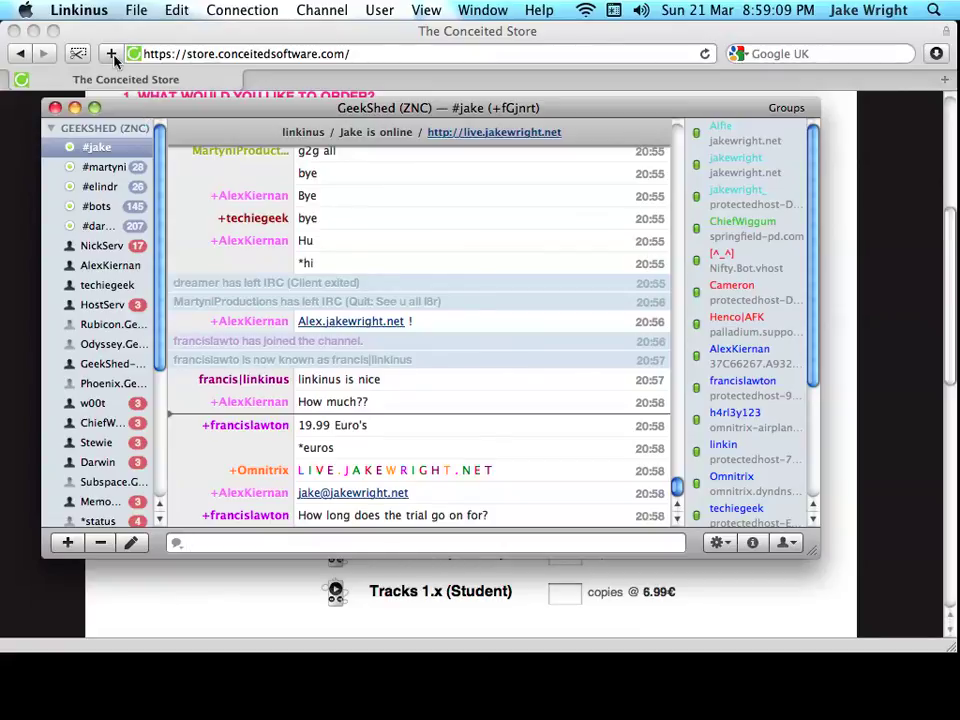
Step: Check the remaining free trial time in the Linkinus Registration window, then close the window
left_click(95, 10)
left_click(106, 97)
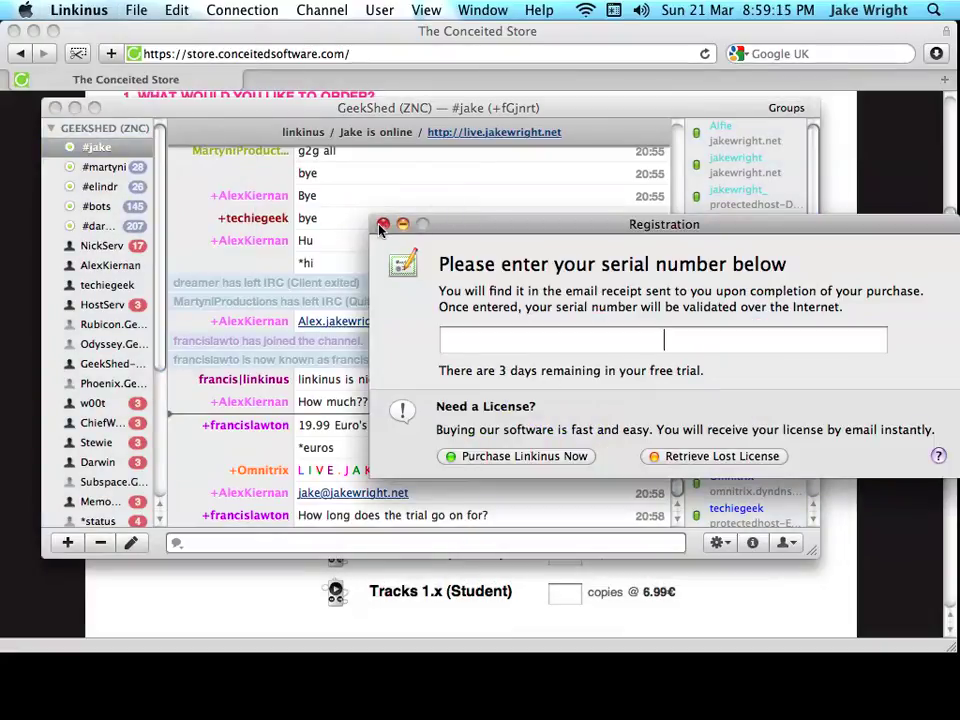
left_click(383, 224)
Step: Return to the store page in Safari, go to the Conceited Software home page and open the Linkinus product page from there
left_click(872, 251)
scroll(770, 255, "up", 3)
scroll(770, 255, "up", 3)
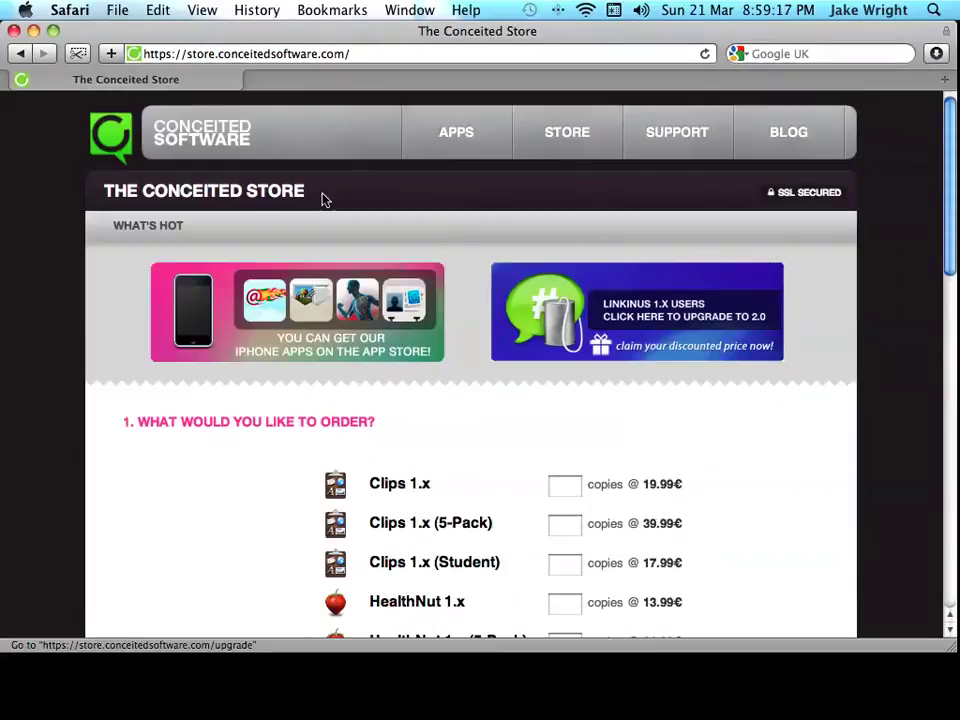
left_click(185, 133)
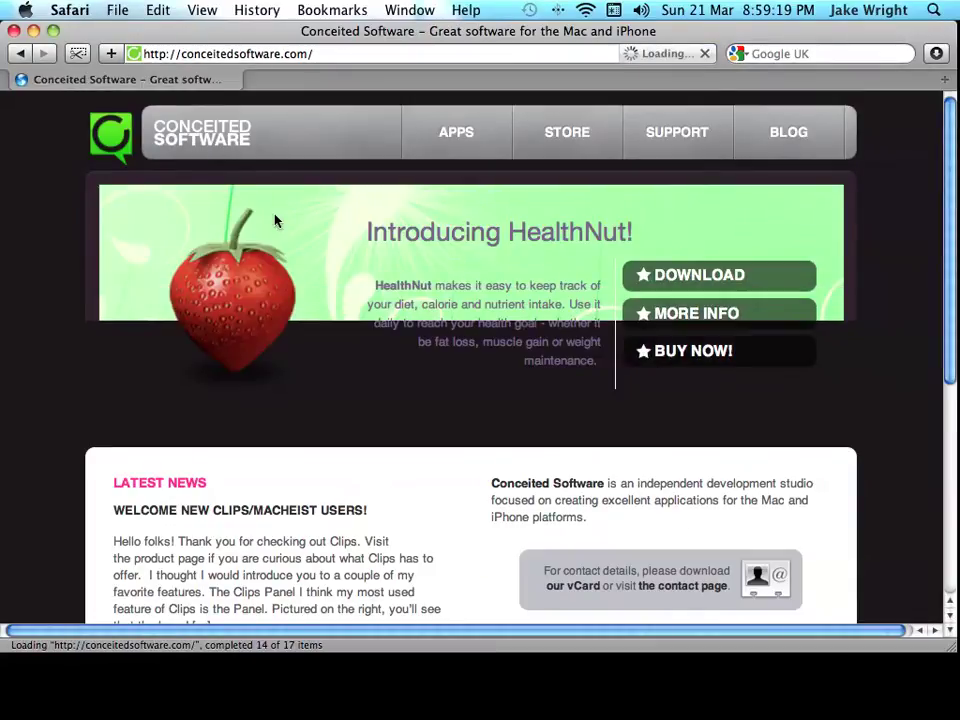
scroll(495, 197, "down", 10)
left_click(233, 430)
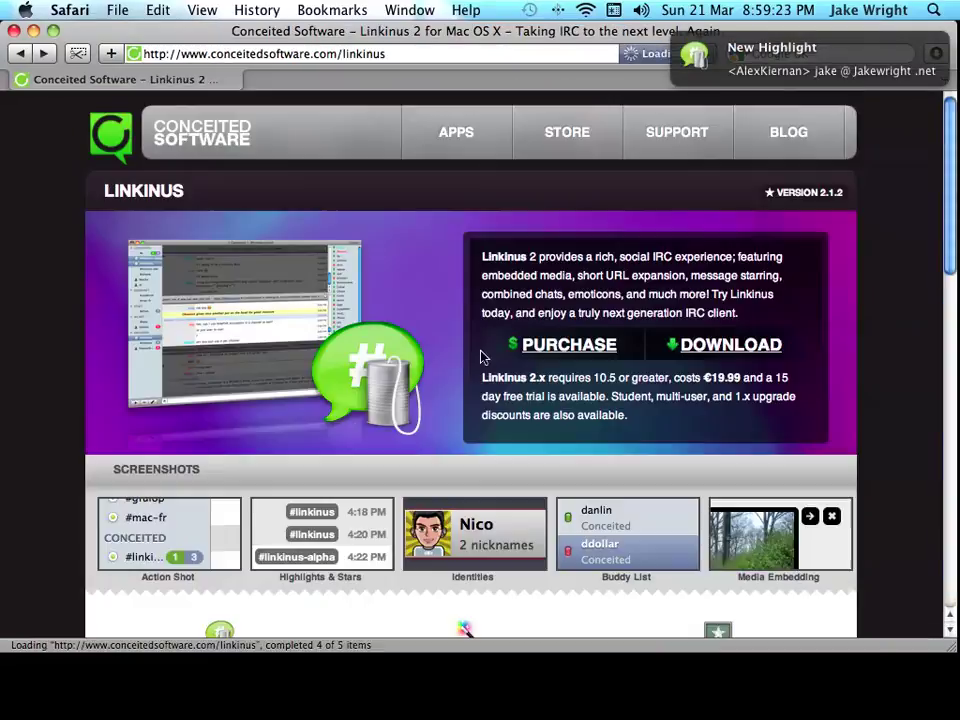
Step: Review the Linkinus 2 product page from the purchase and download details down through the feature descriptions
scroll(515, 393, "down", 5)
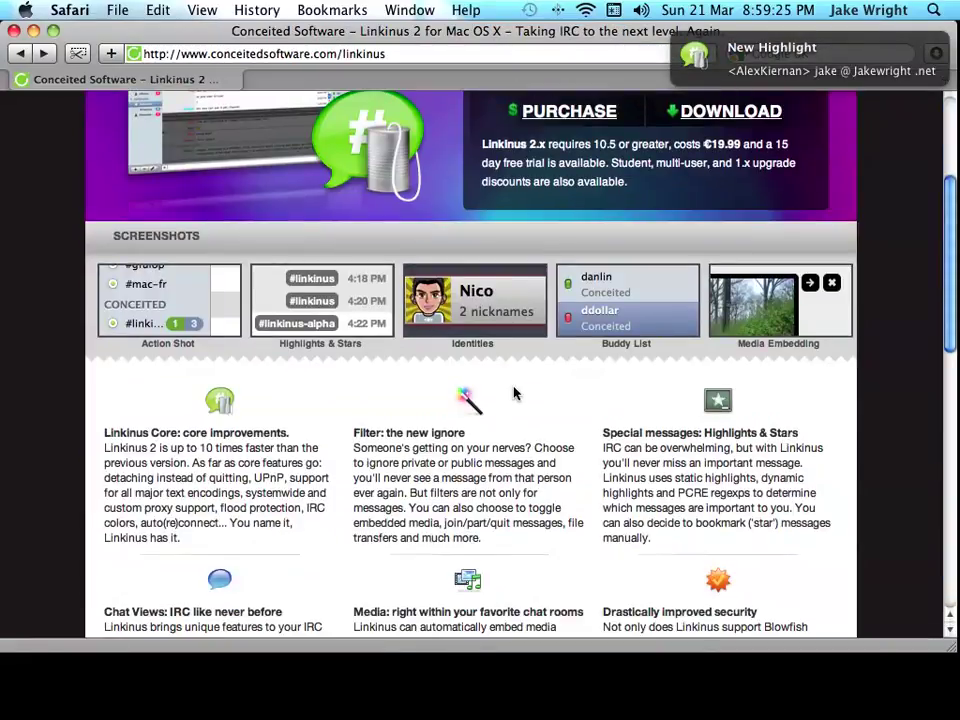
scroll(541, 516, "up", 5)
scroll(541, 516, "down", 2)
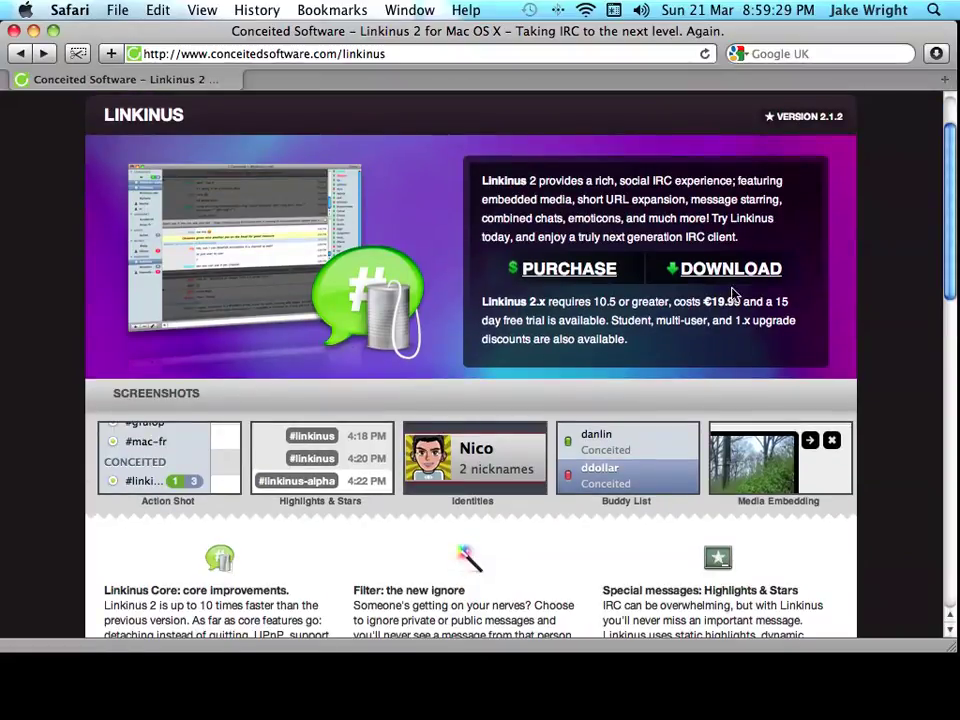
scroll(722, 290, "down", 10)
Step: Bring up the Remote Desktop Connection window, minimize it and return to the #jake channel in Linkinus
mouse_move(715, 712)
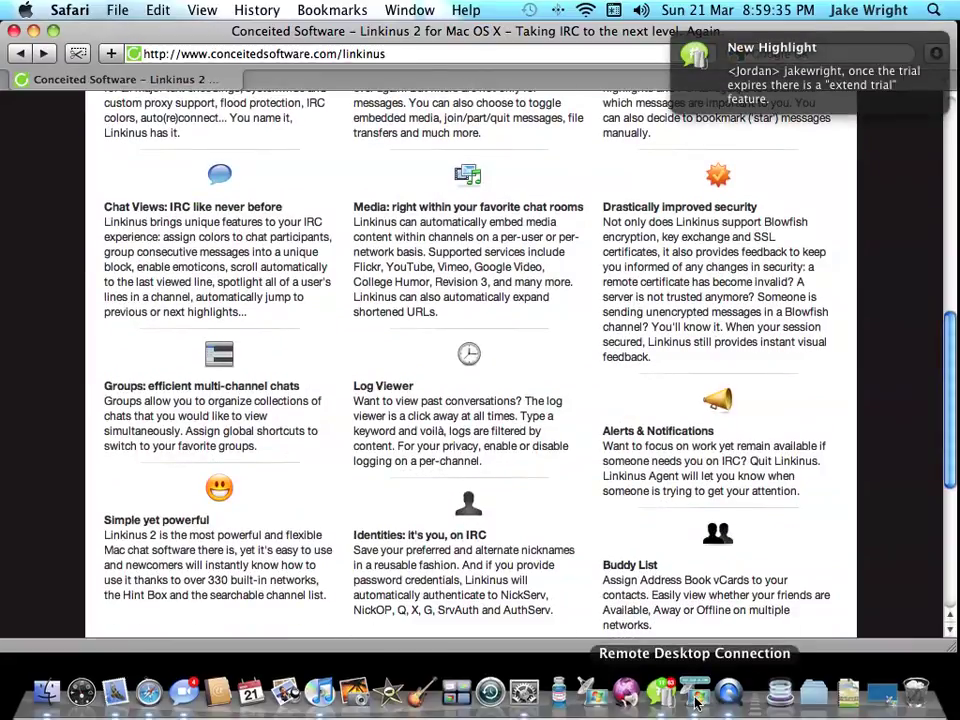
left_click(697, 701)
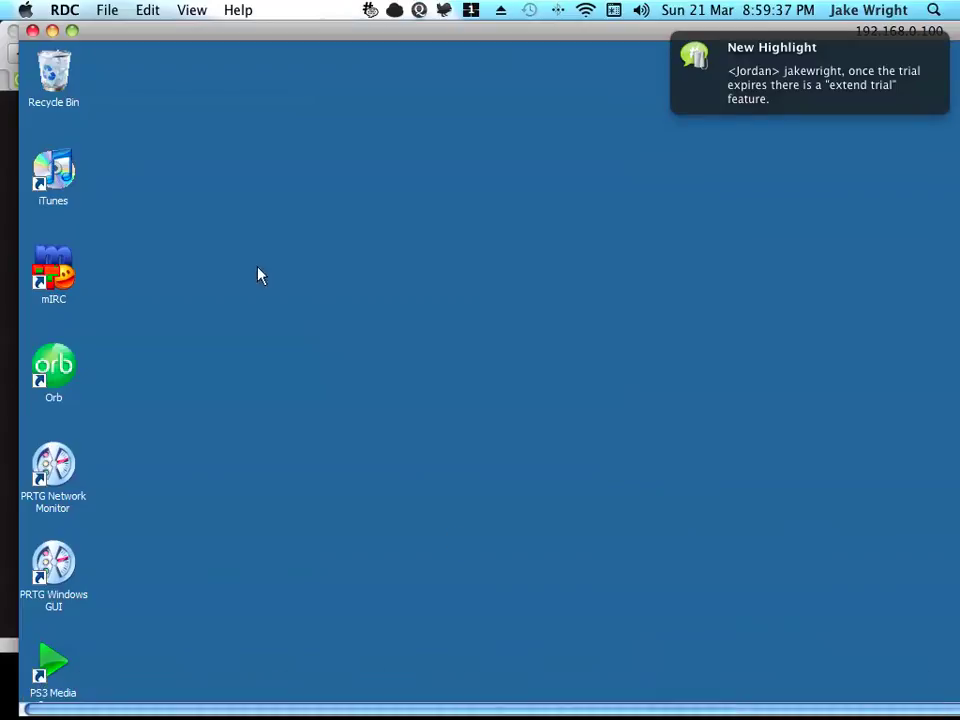
left_click(52, 30)
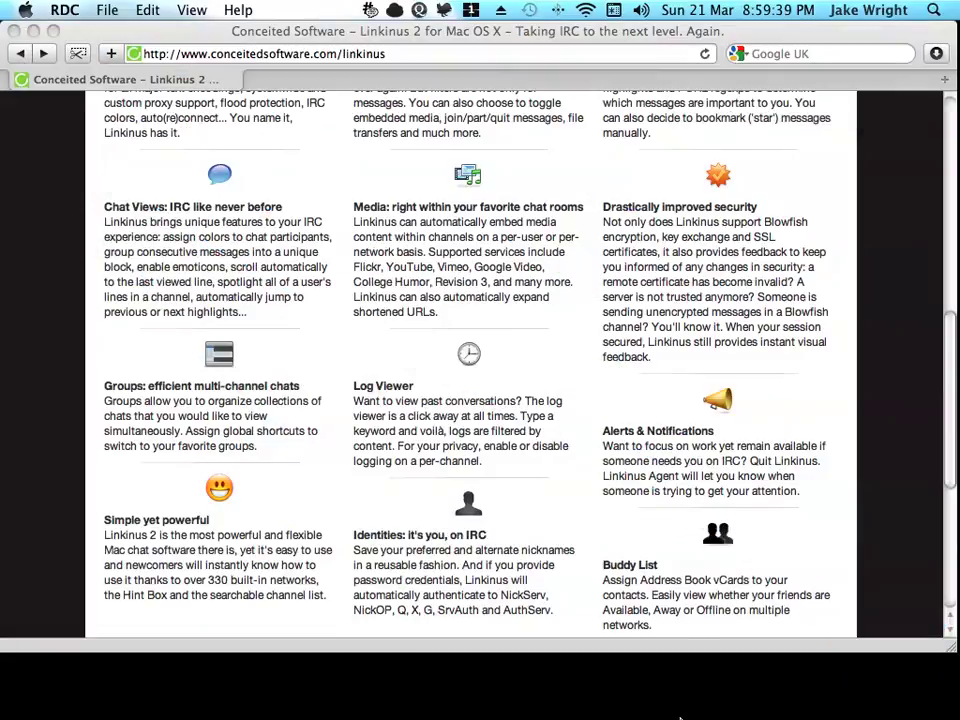
left_click(508, 692)
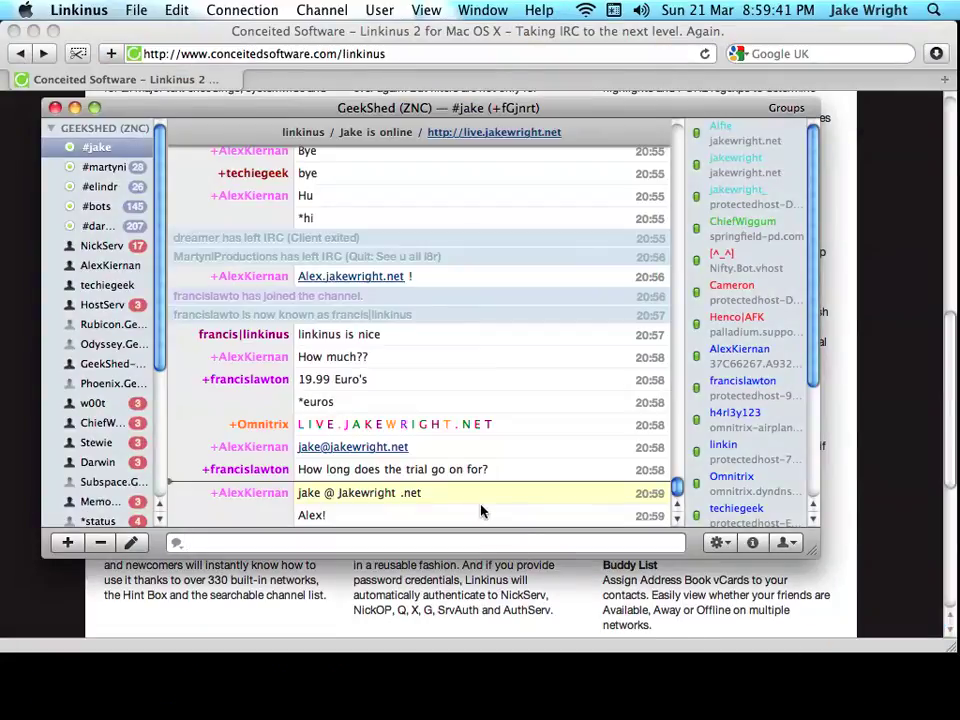